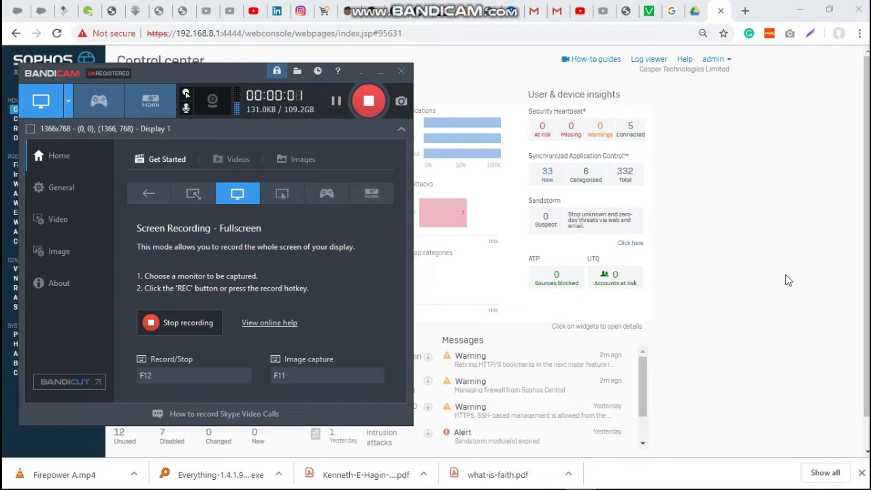
# - Start a new user activity in the firewall's Web protection settings and name it Block Website
pyautogui.click(789, 281)
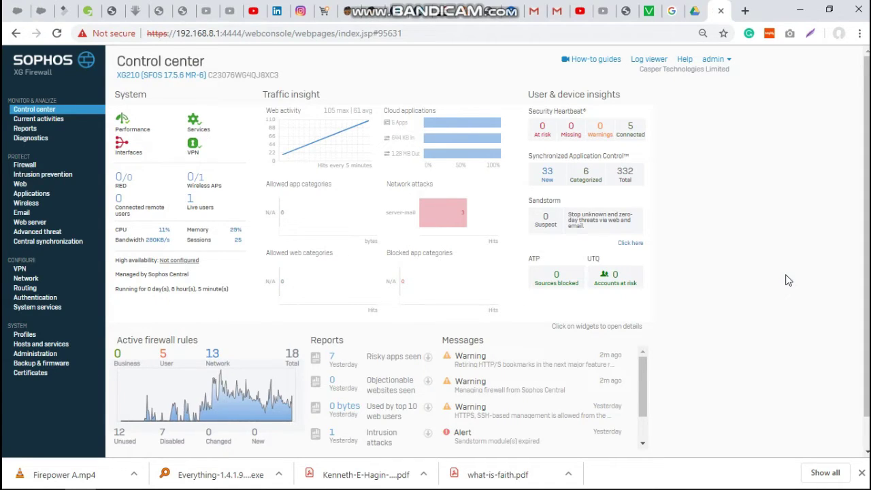
pyautogui.click(31, 184)
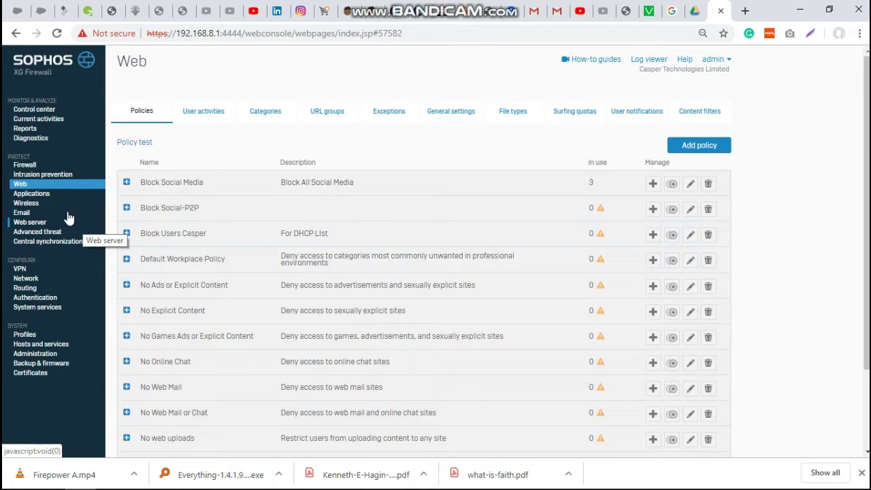
pyautogui.click(37, 184)
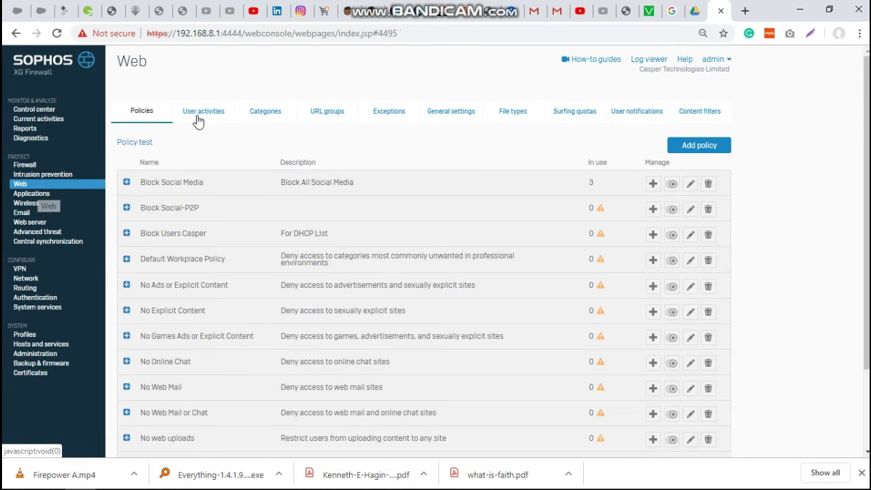
pyautogui.click(198, 117)
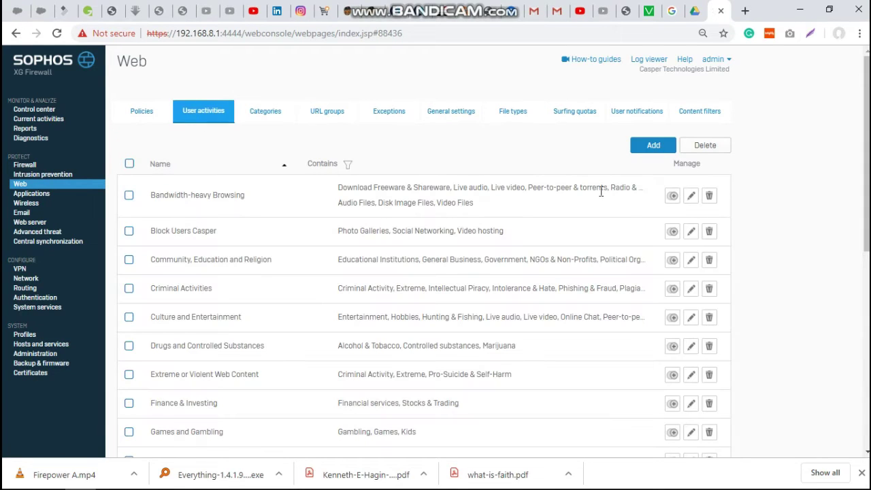
pyautogui.click(657, 145)
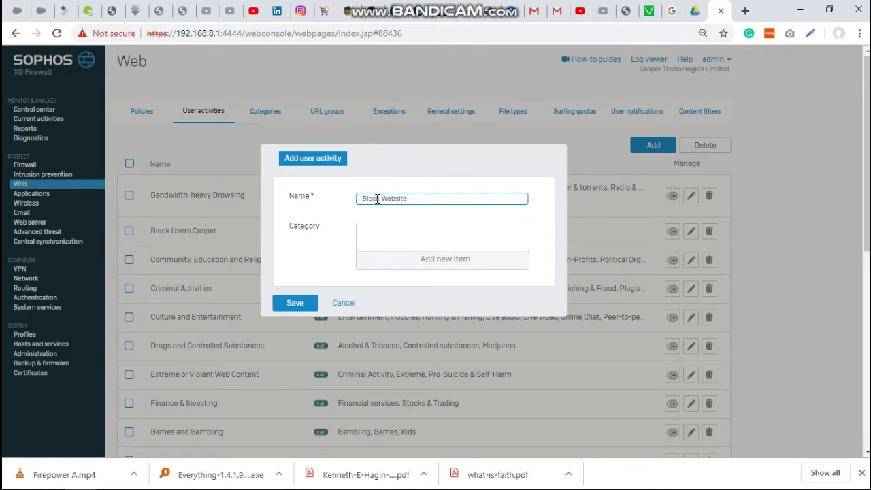
pyautogui.click(295, 304)
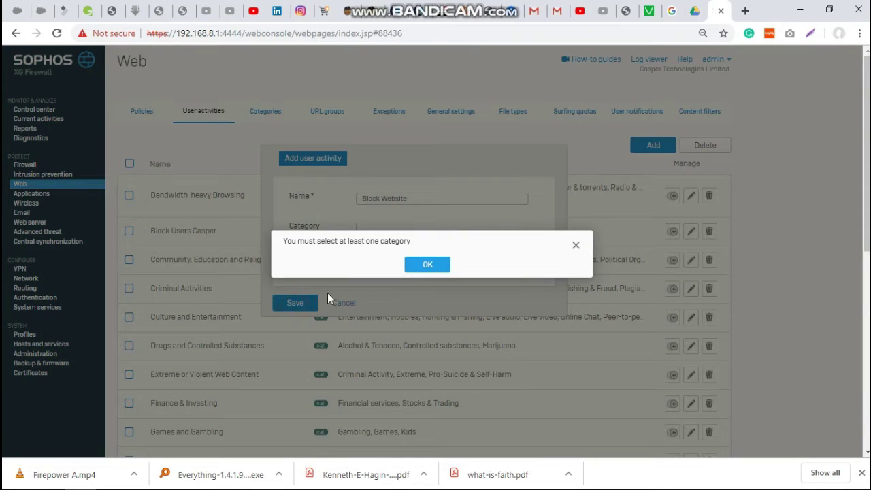
pyautogui.click(429, 266)
# - Add the Social Networking and Gambling categories to the Block Website user activity and save it
pyautogui.click(410, 263)
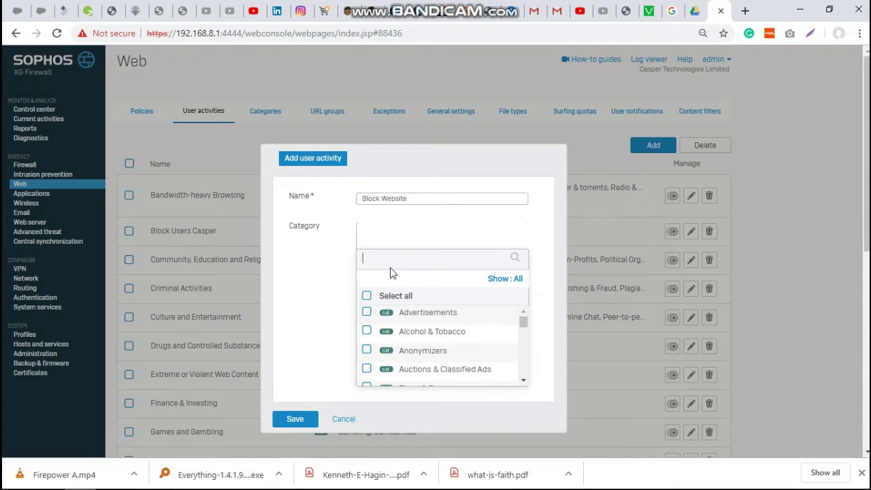
pyautogui.click(390, 267)
pyautogui.click(392, 262)
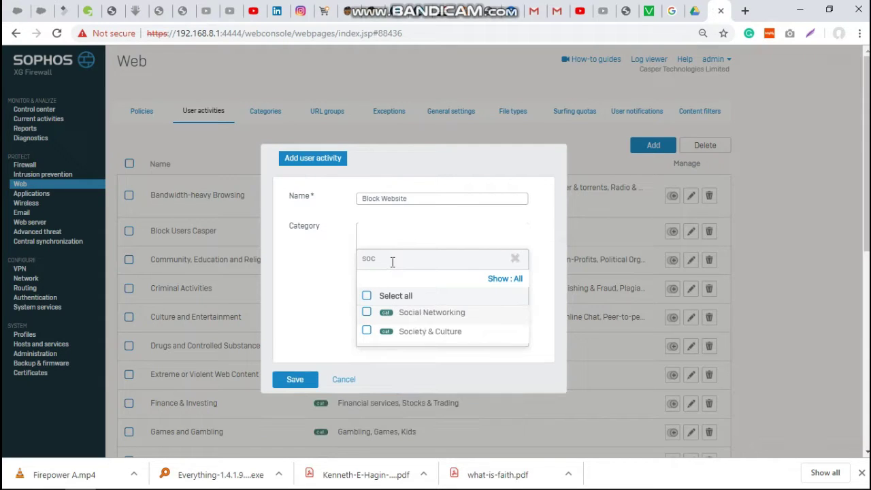
pyautogui.click(367, 312)
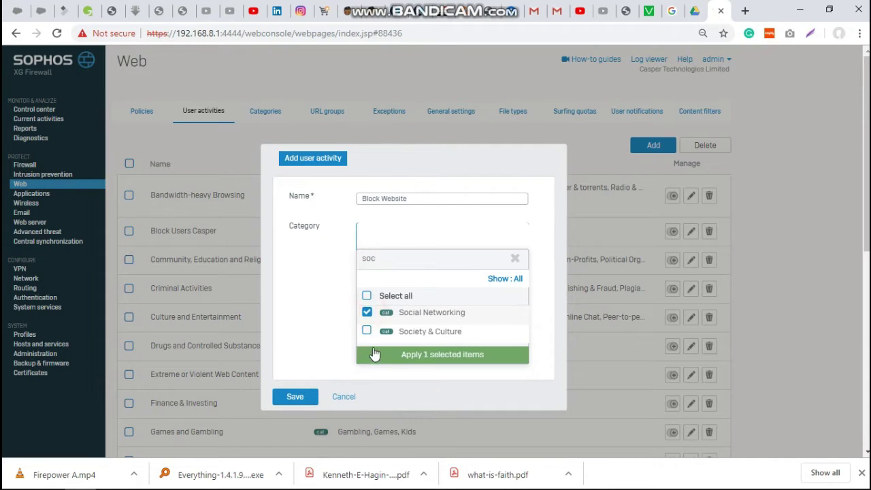
pyautogui.click(380, 355)
pyautogui.click(409, 261)
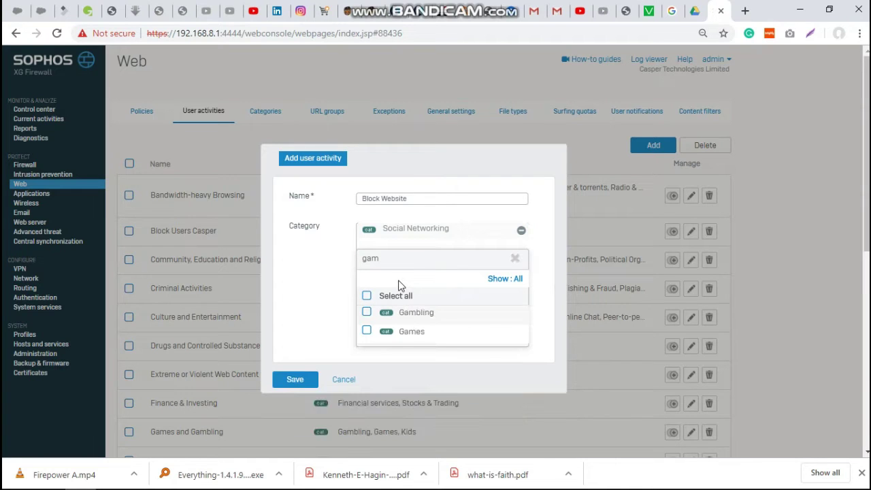
pyautogui.click(366, 312)
pyautogui.click(385, 354)
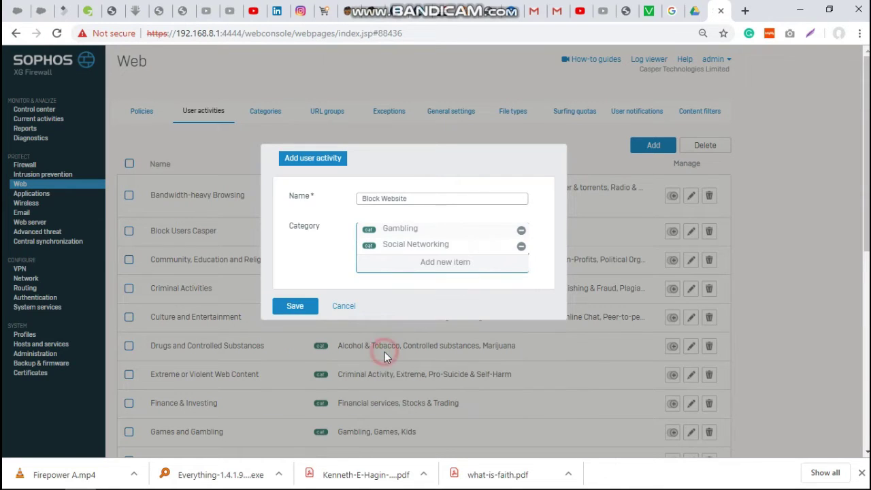
pyautogui.click(299, 306)
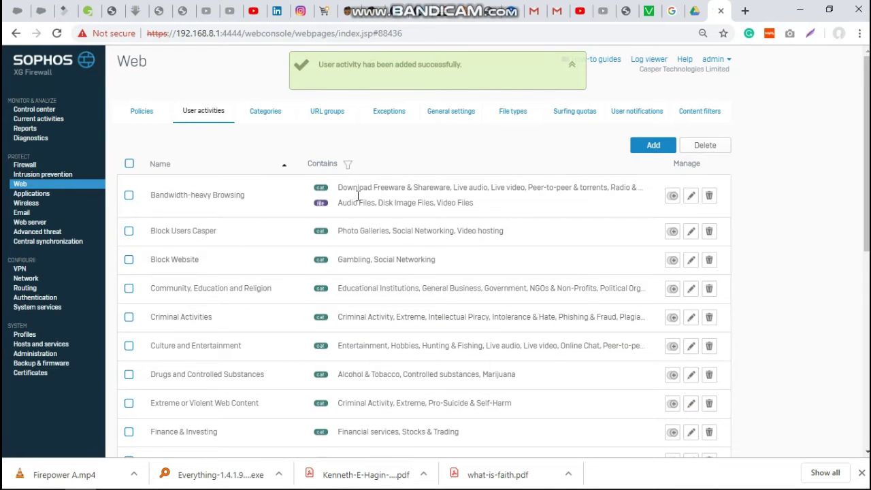
# - Create a web policy named Block website/gambling and add a rule to it
pyautogui.click(146, 116)
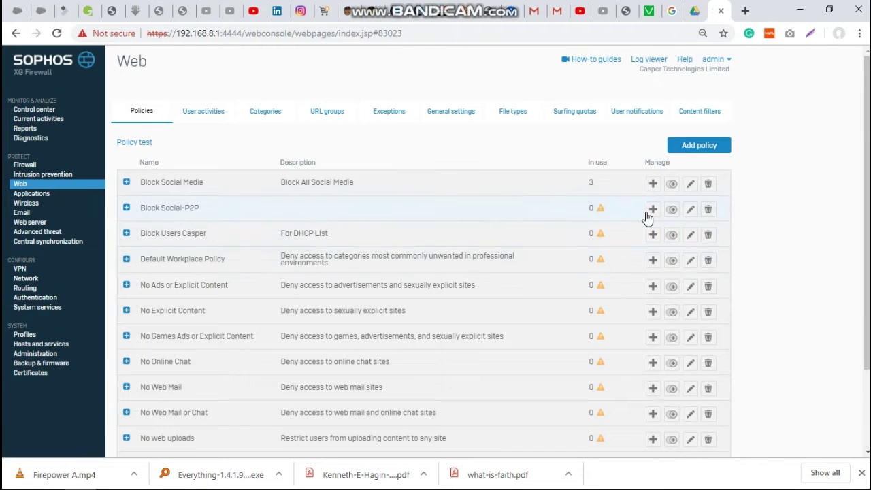
pyautogui.click(692, 148)
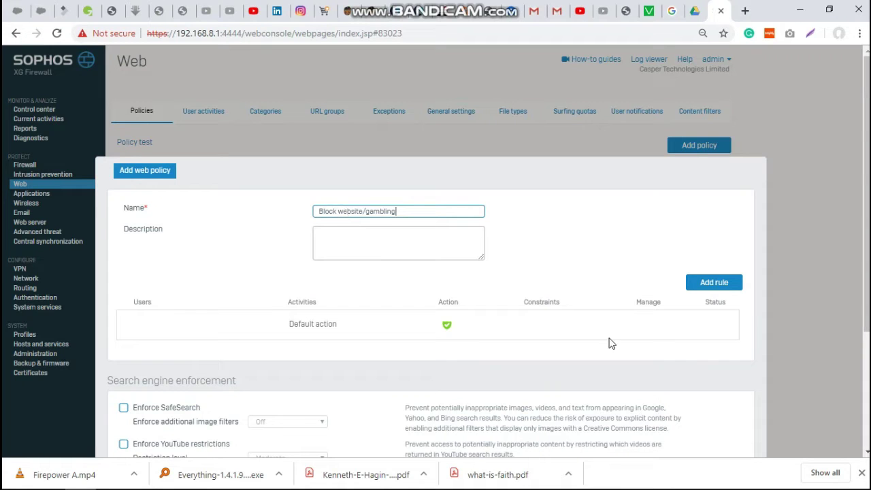
pyautogui.click(714, 284)
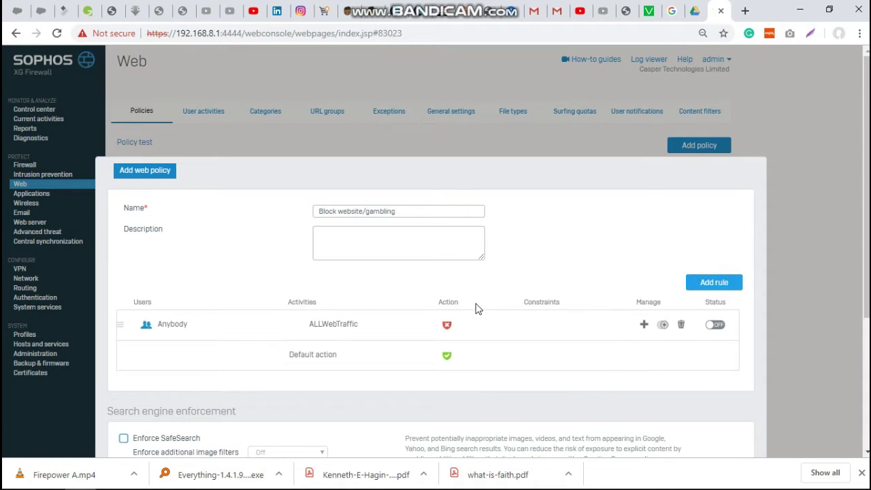
# - Replace ALLWebTraffic in the new policy rule with the Block Website user activity, and resave that activity with its Gambling and Social Networking categories
pyautogui.moveTo(423, 315)
pyautogui.click(409, 328)
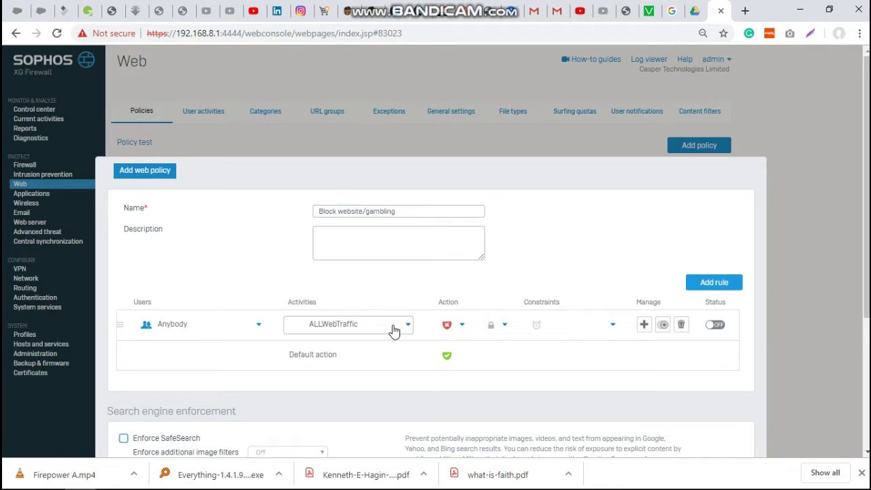
pyautogui.click(446, 327)
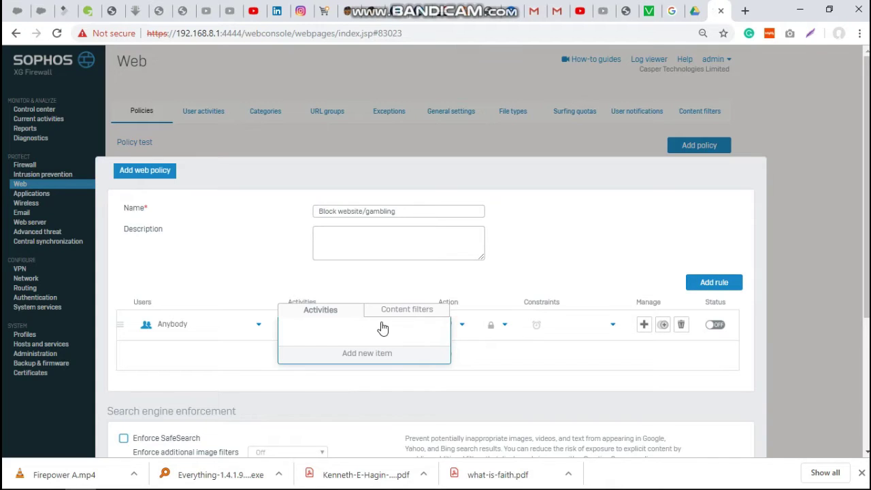
pyautogui.click(333, 316)
pyautogui.click(368, 354)
pyautogui.click(413, 374)
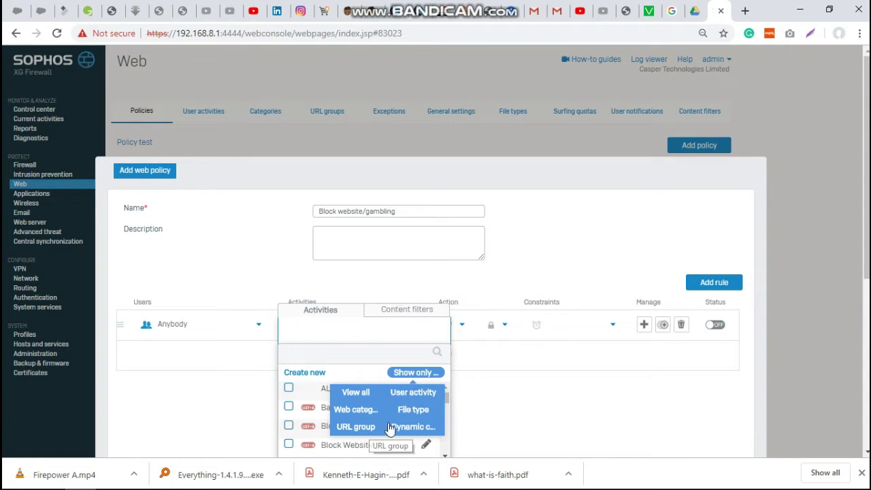
pyautogui.click(400, 392)
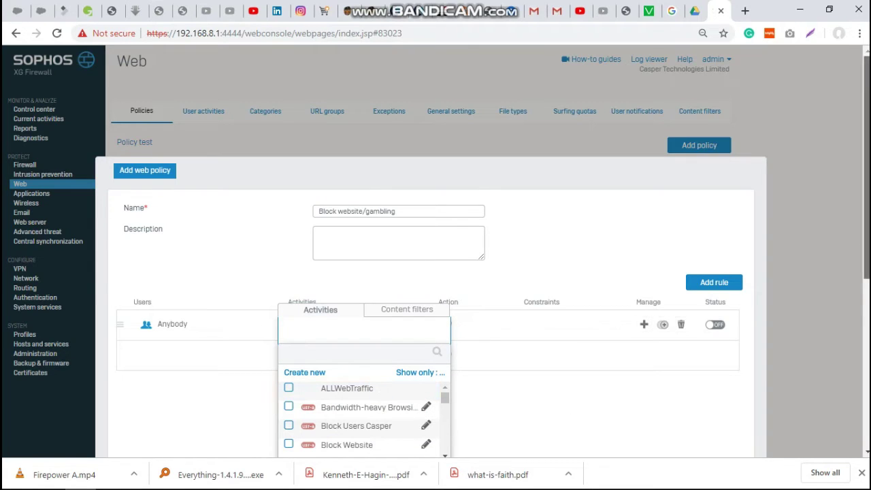
pyautogui.scroll(-2, 612, 306)
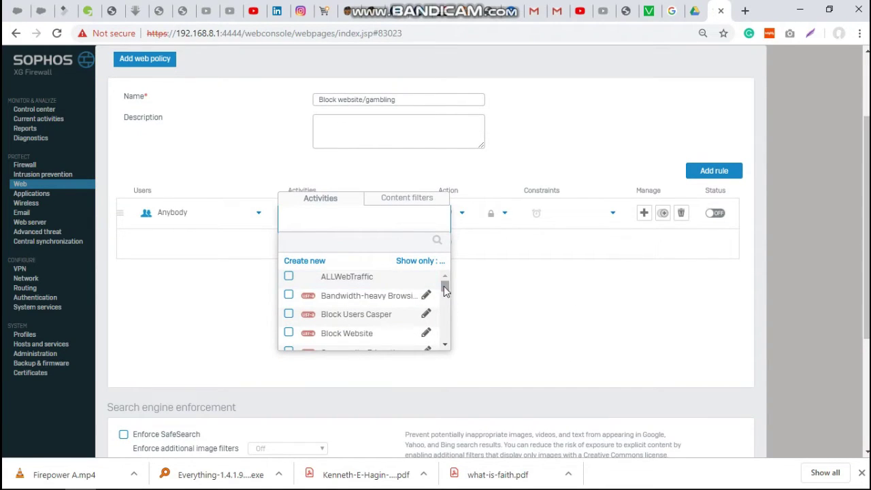
pyautogui.moveTo(444, 285)
pyautogui.mouseDown()
pyautogui.moveTo(443, 337)
pyautogui.moveTo(444, 287)
pyautogui.mouseUp()
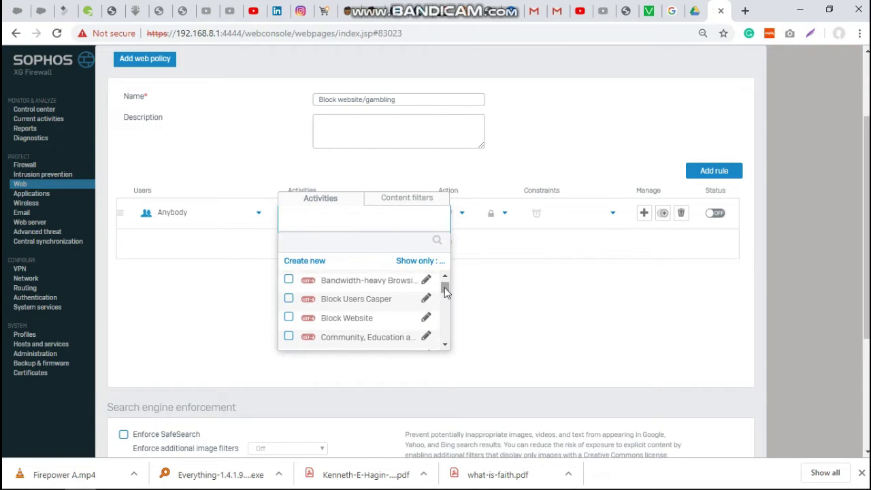
pyautogui.click(371, 322)
pyautogui.click(422, 319)
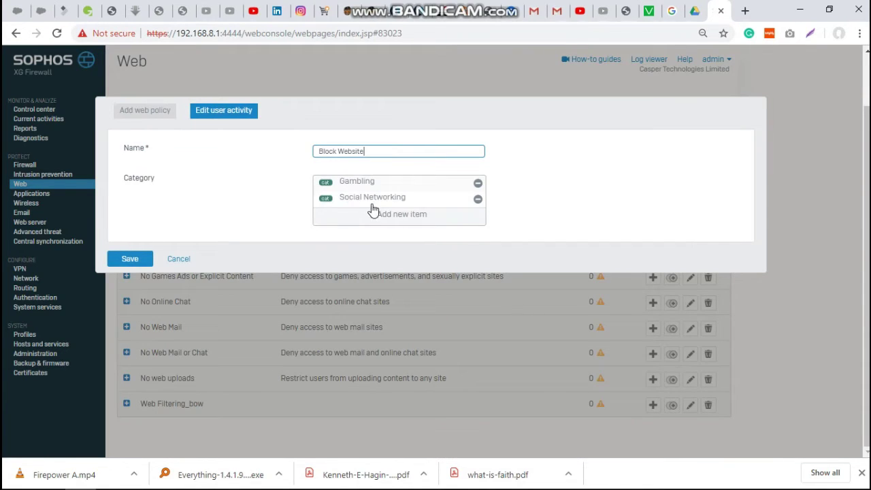
pyautogui.click(147, 263)
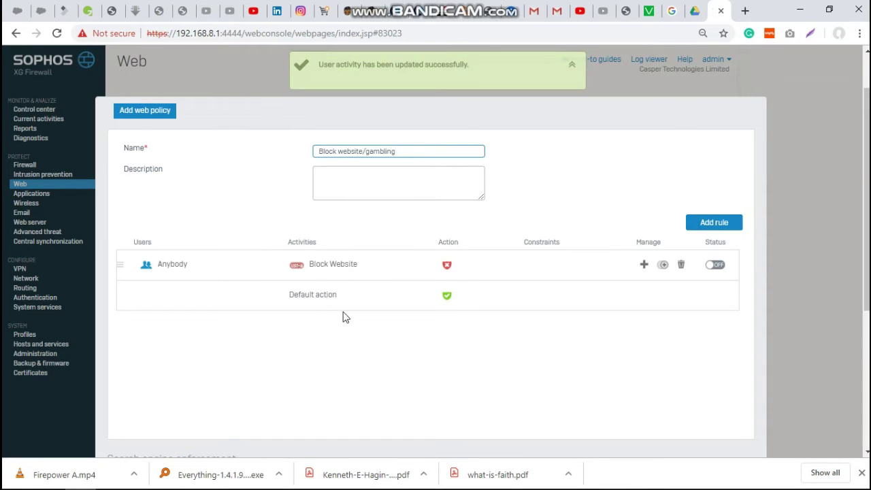
# - Set the policy rule's HTTPS action to Block HTTPS and turn the rule on
pyautogui.click(496, 265)
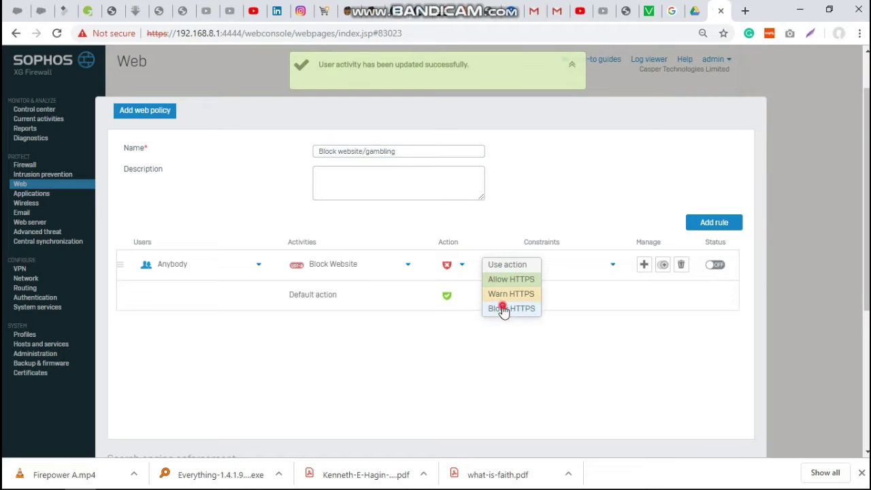
pyautogui.click(504, 309)
pyautogui.click(713, 265)
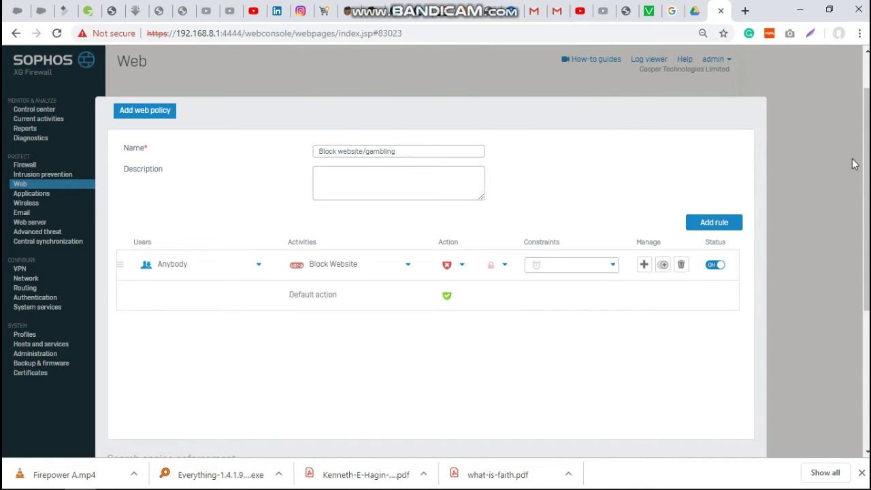
# - Enable Enforce SafeSearch for the Block website/gambling policy and save the policy
pyautogui.click(865, 329)
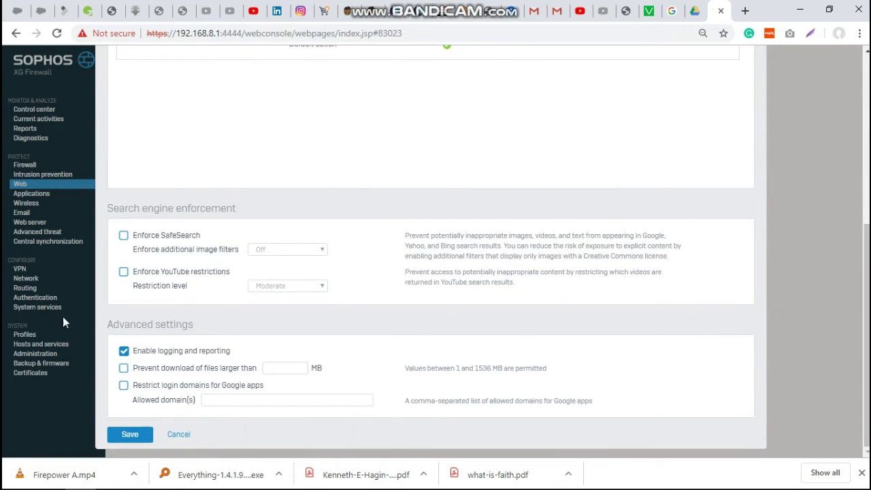
pyautogui.click(124, 235)
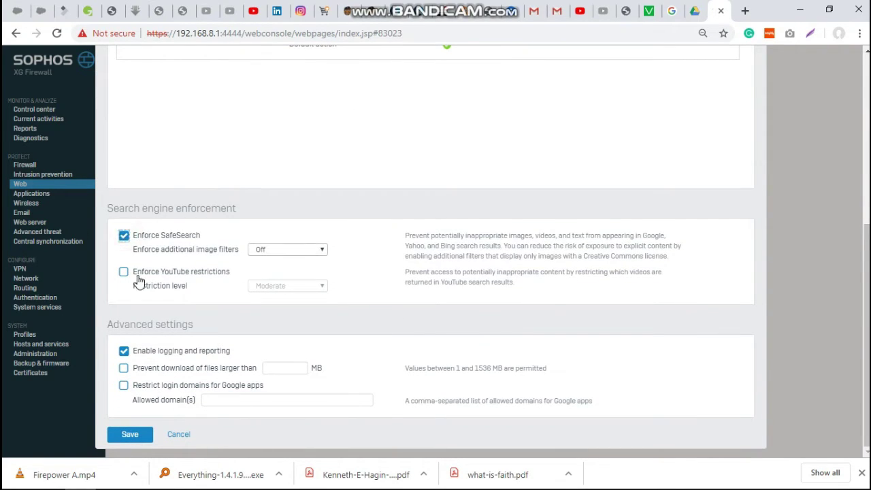
pyautogui.click(131, 436)
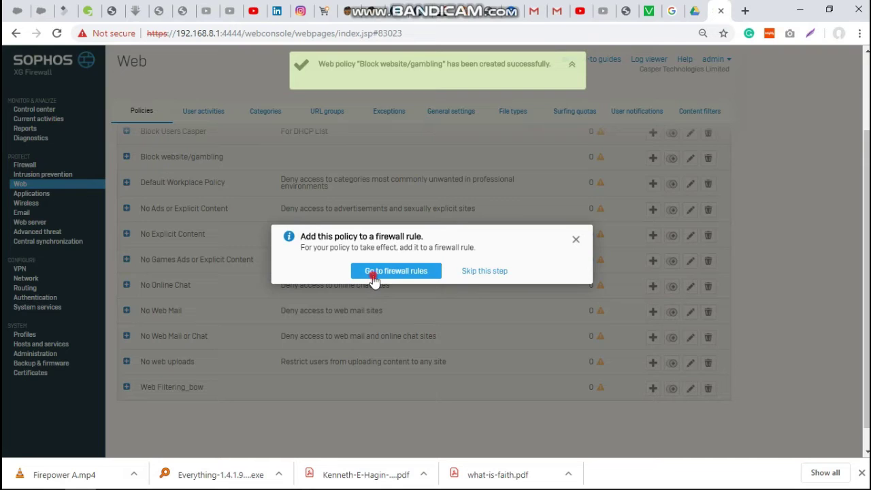
# - Assign the Block website/gambling web policy to the LAN_WAN_Casper firewall rule and save the rule
pyautogui.click(373, 274)
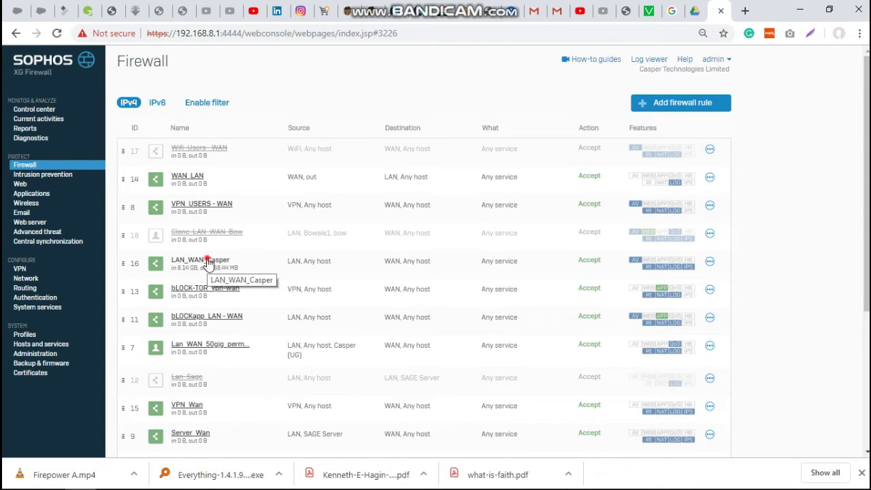
pyautogui.click(208, 264)
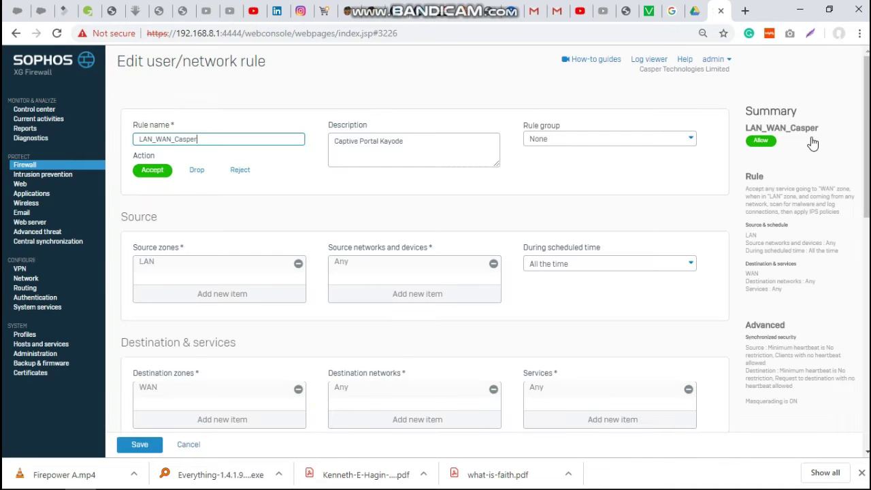
pyautogui.moveTo(865, 112); pyautogui.dragTo(863, 341)
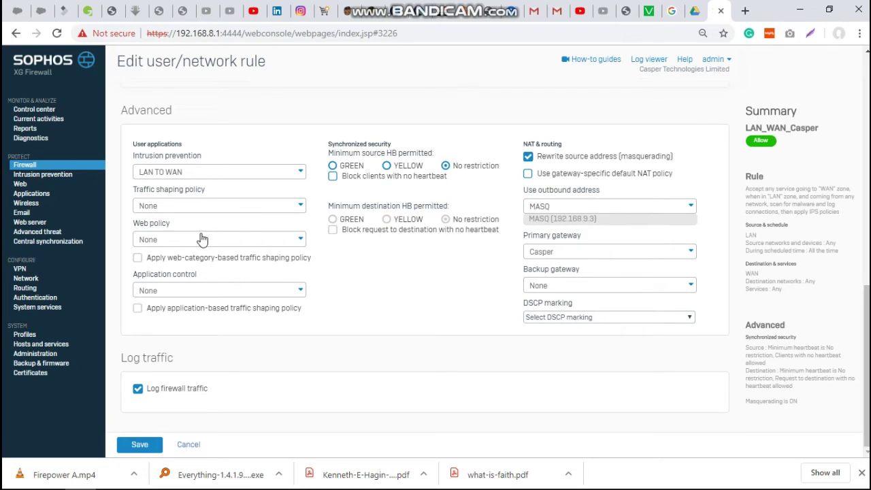
pyautogui.click(160, 239)
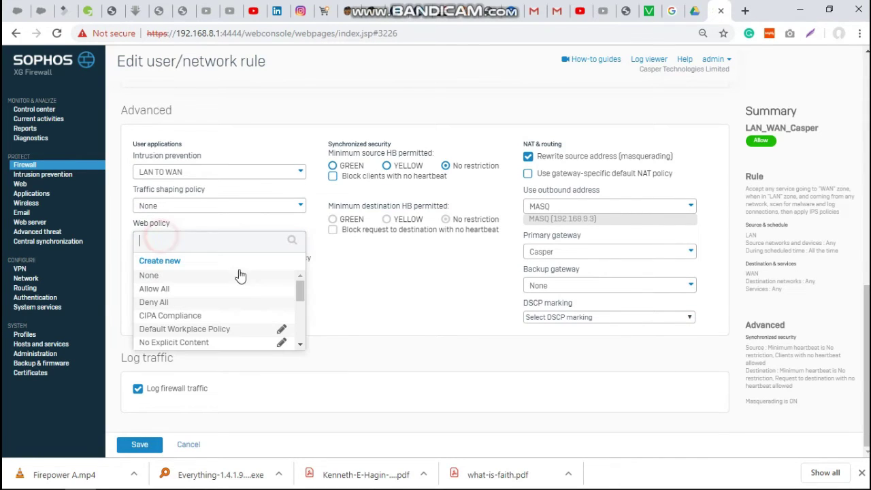
pyautogui.moveTo(298, 313); pyautogui.dragTo(298, 330)
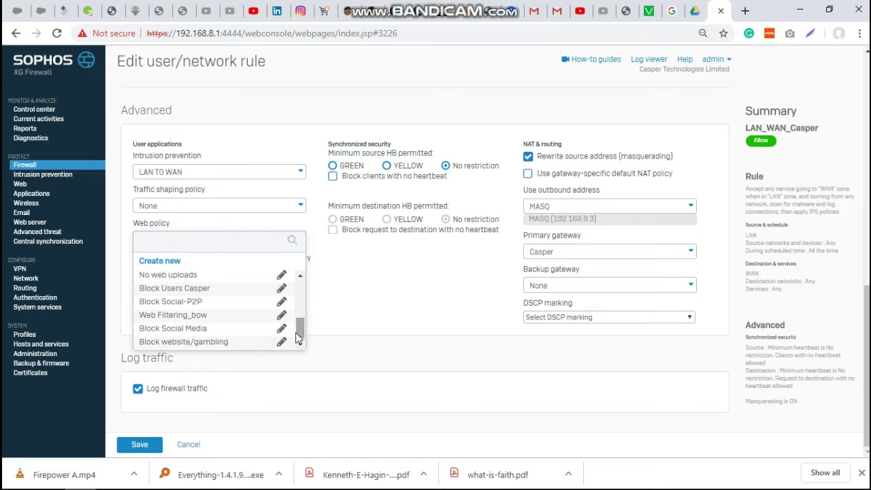
pyautogui.click(215, 342)
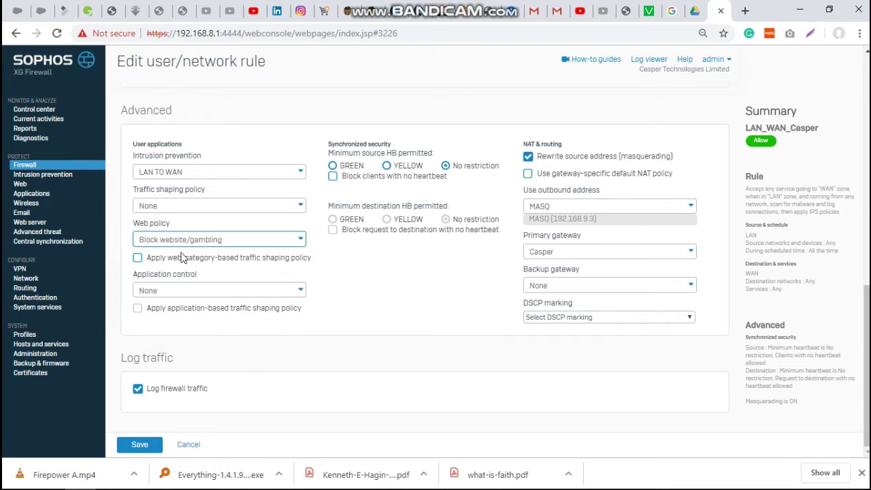
pyautogui.click(141, 444)
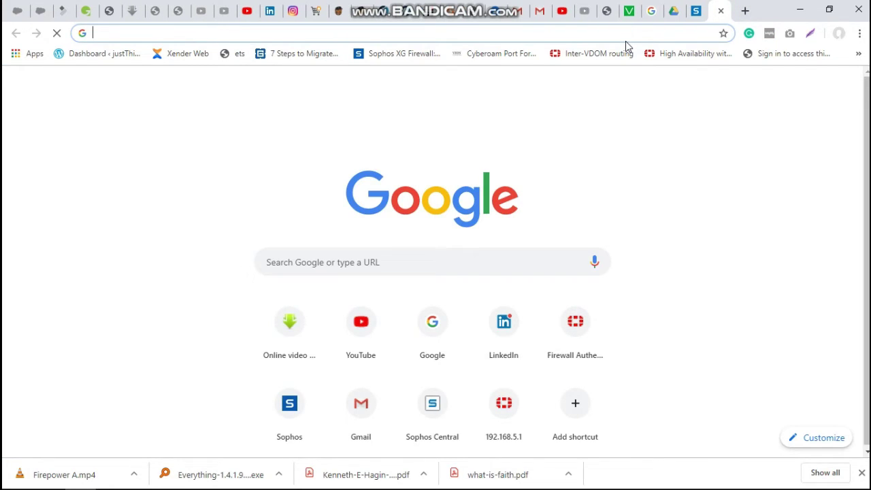
# - Test the web policy by opening facebook.com and google.com in the browser
pyautogui.write('fa')
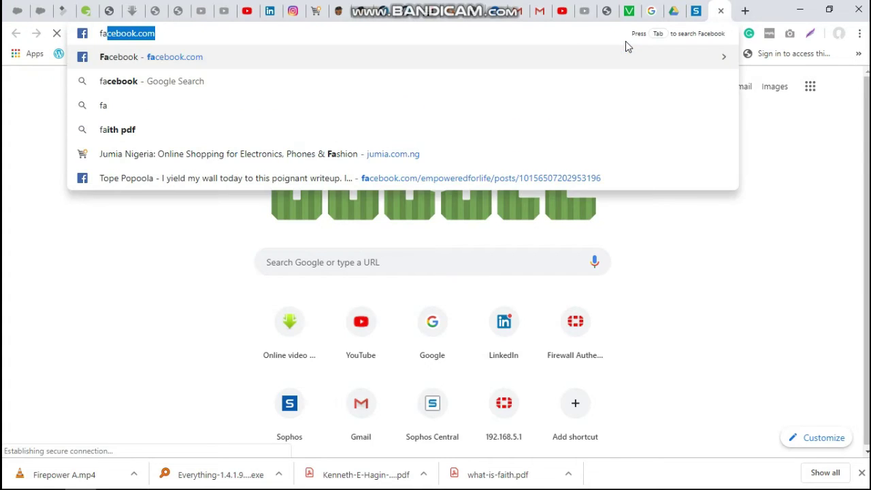
pyautogui.press('Return')
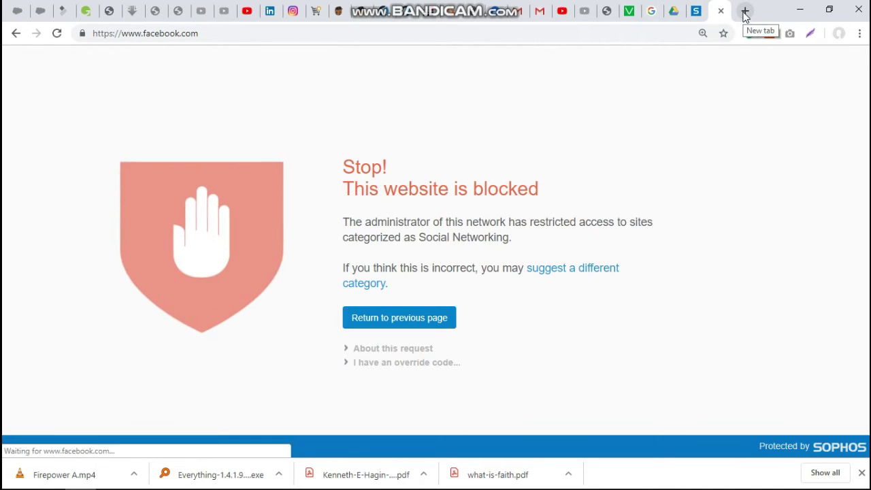
pyautogui.click(631, 28)
pyautogui.write('g')
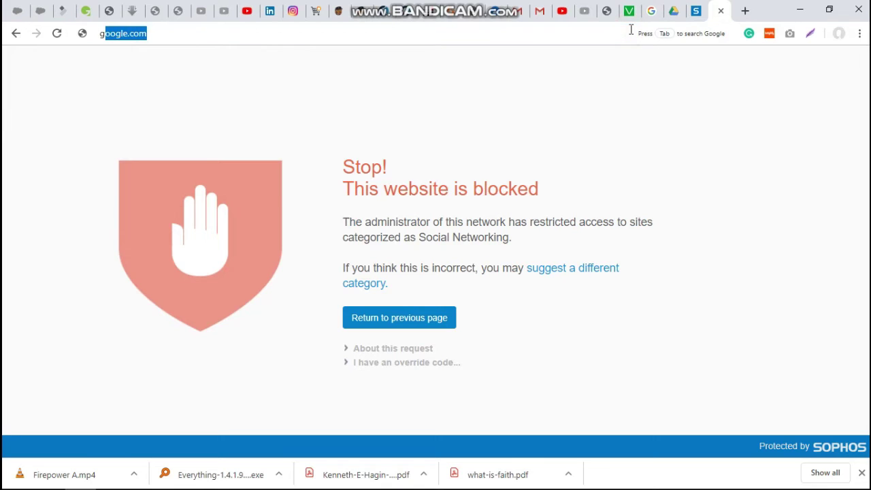
pyautogui.write('oo')
pyautogui.press('Return')
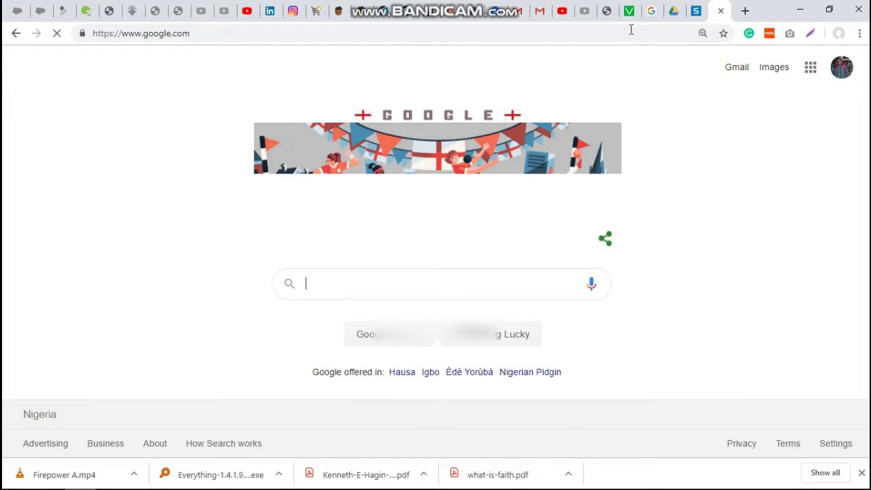
# - Test the gambling block by opening naijabet.com in the browser
pyautogui.click(259, 26)
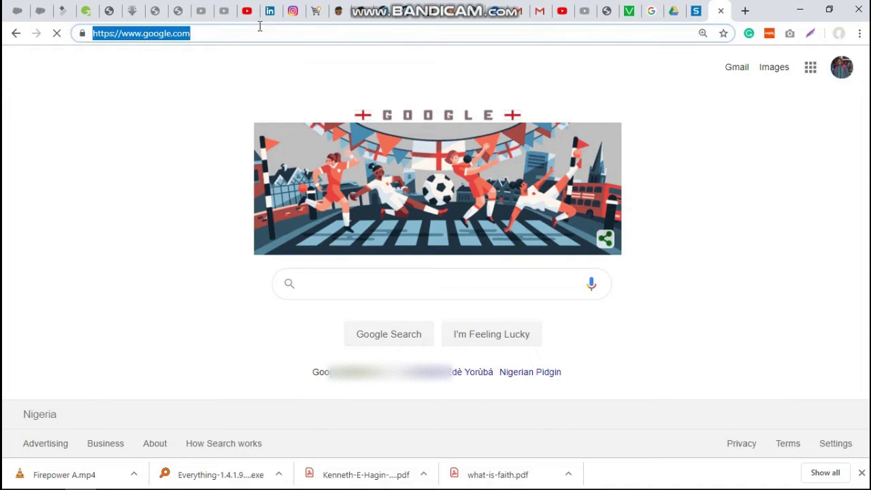
pyautogui.write('nai')
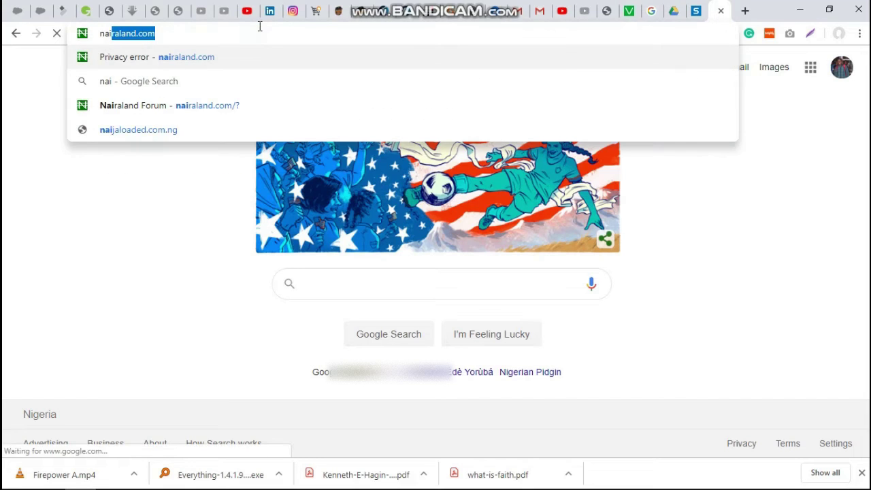
pyautogui.write('ja')
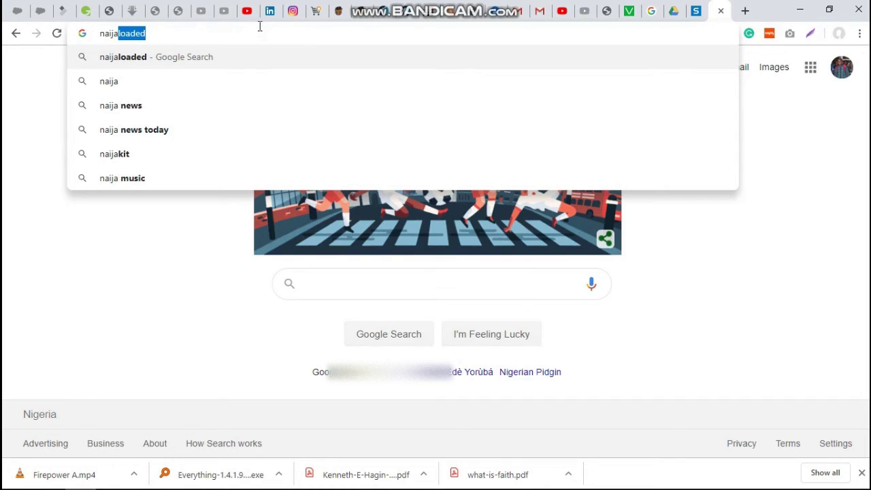
pyautogui.write('be')
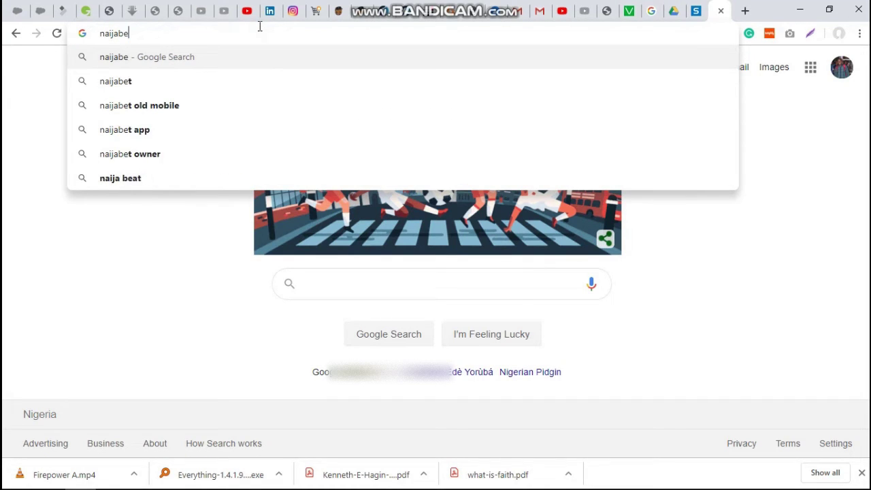
pyautogui.write('t.com')
pyautogui.press('Return')
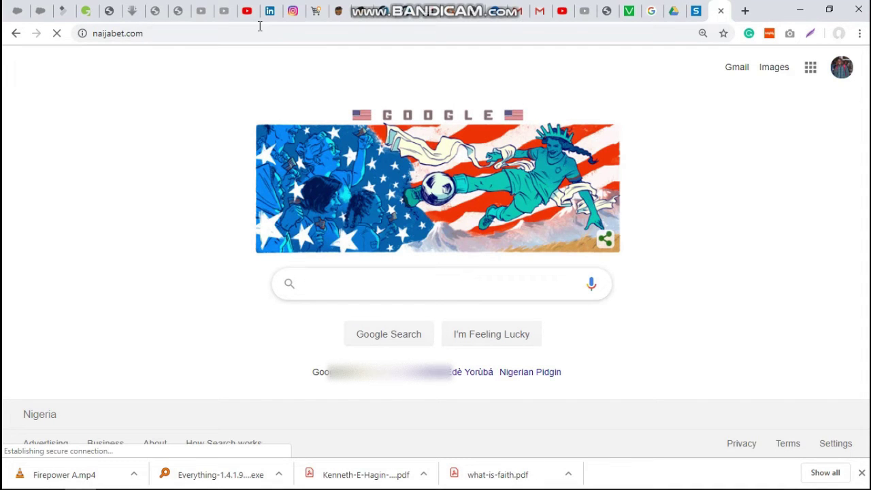
# - Return to the Sophos XG Firewall console, reload it, and open the general settings for web protection
pyautogui.click(693, 12)
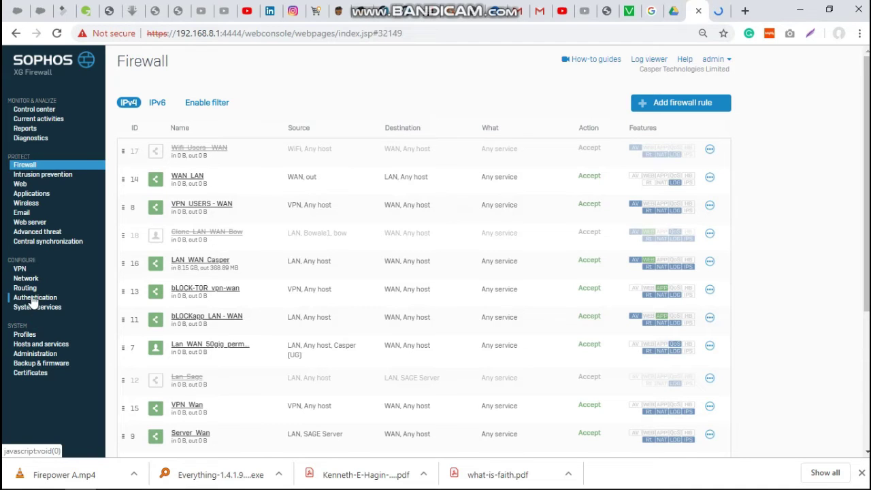
pyautogui.click(20, 184)
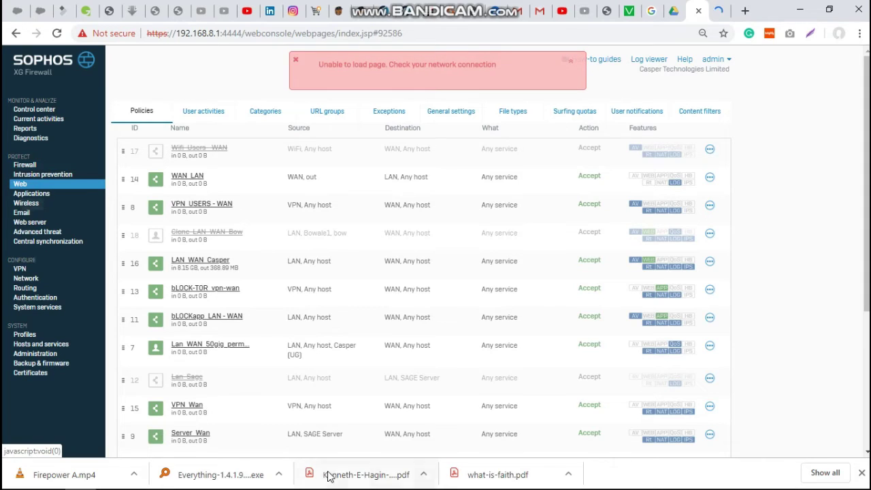
pyautogui.moveTo(716, 481)
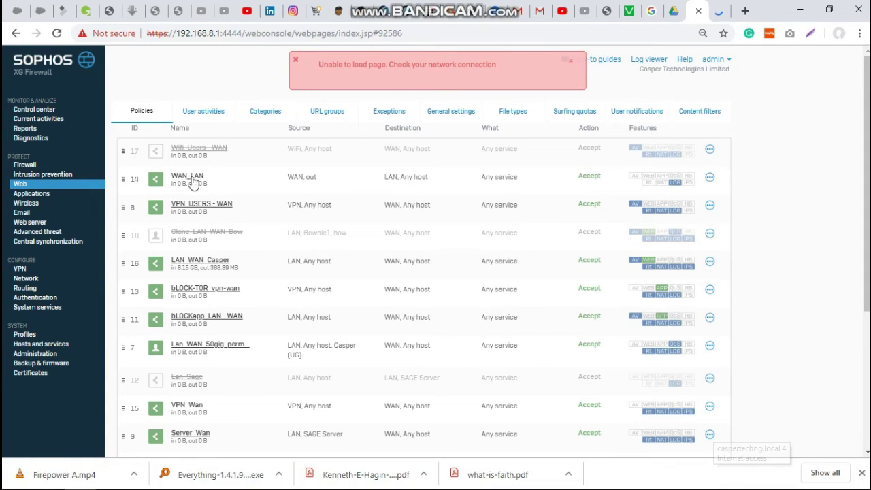
pyautogui.click(56, 34)
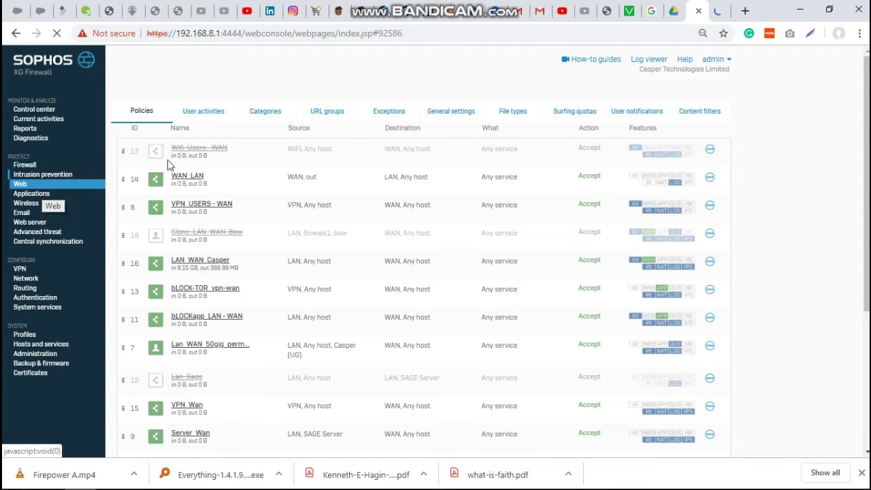
pyautogui.click(48, 182)
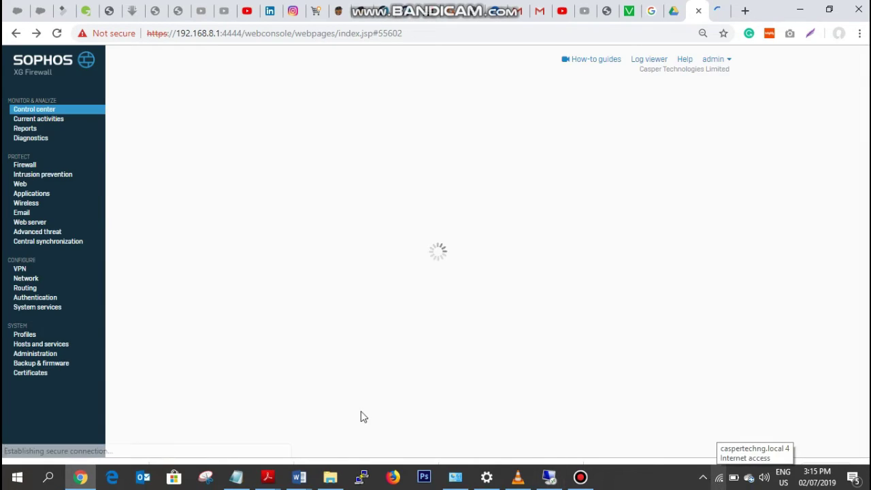
pyautogui.click(21, 185)
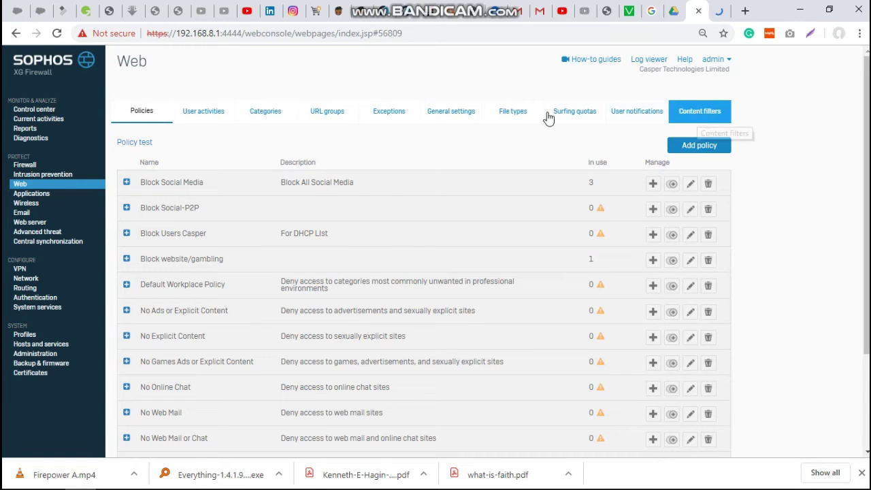
pyautogui.click(443, 114)
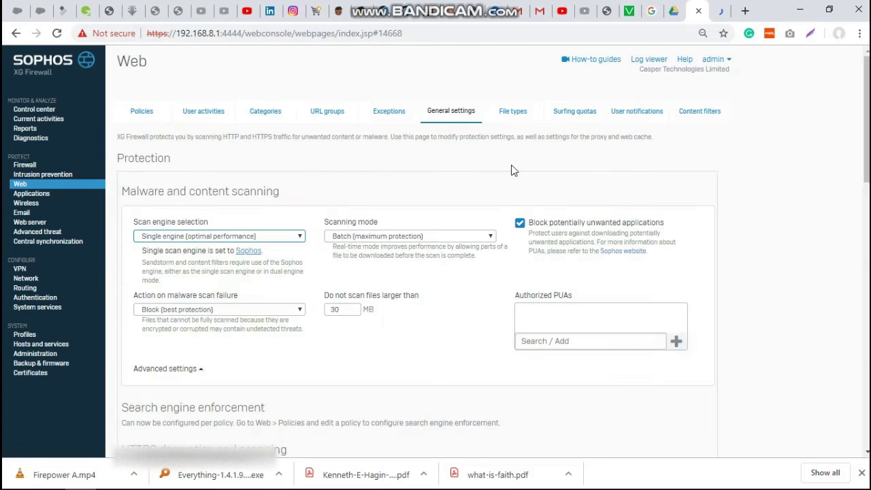
# - Switch Enable policy override off and back on in the web policy overrides section
pyautogui.moveTo(867, 158); pyautogui.dragTo(867, 297)
pyautogui.click(138, 242)
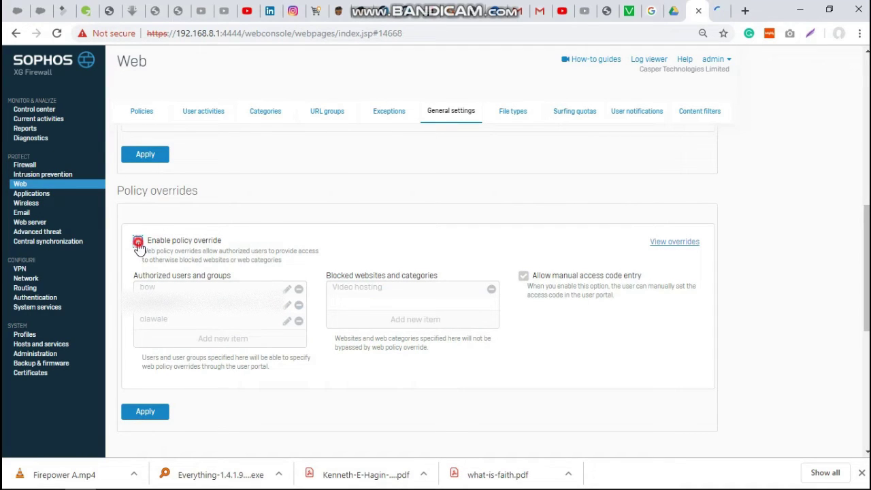
pyautogui.click(138, 243)
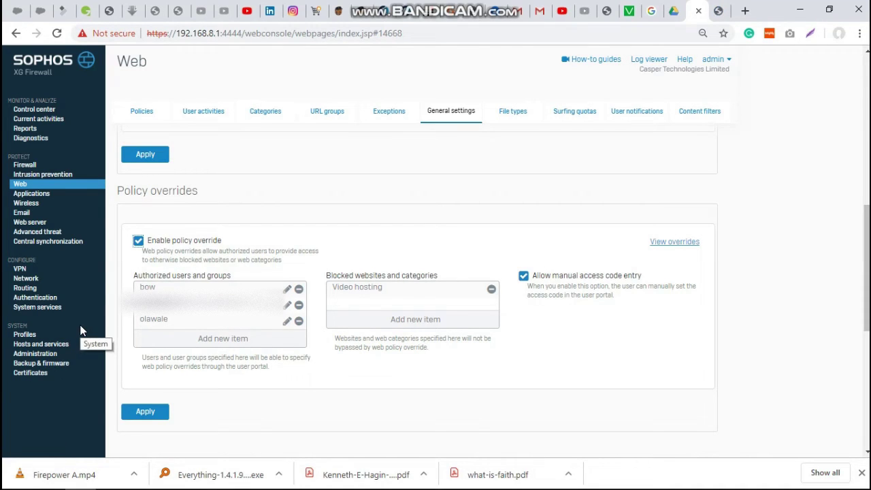
# - Review the list of authentication users configured on the firewall
pyautogui.click(51, 298)
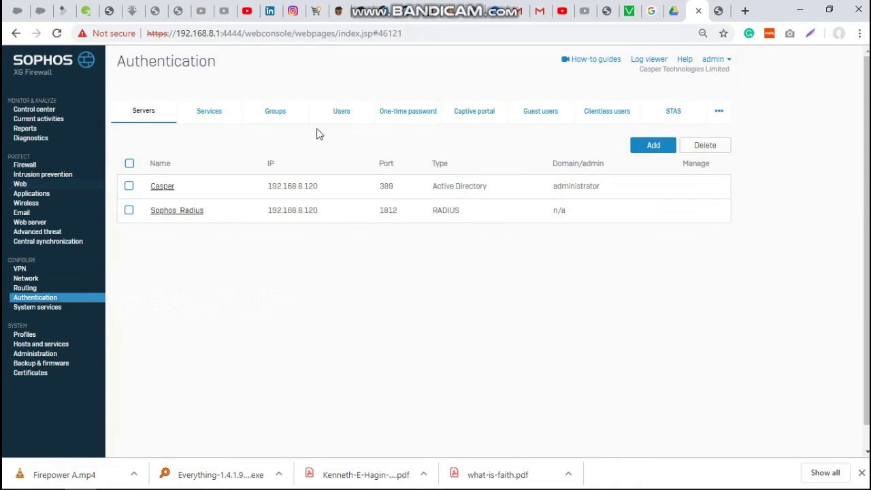
pyautogui.click(340, 120)
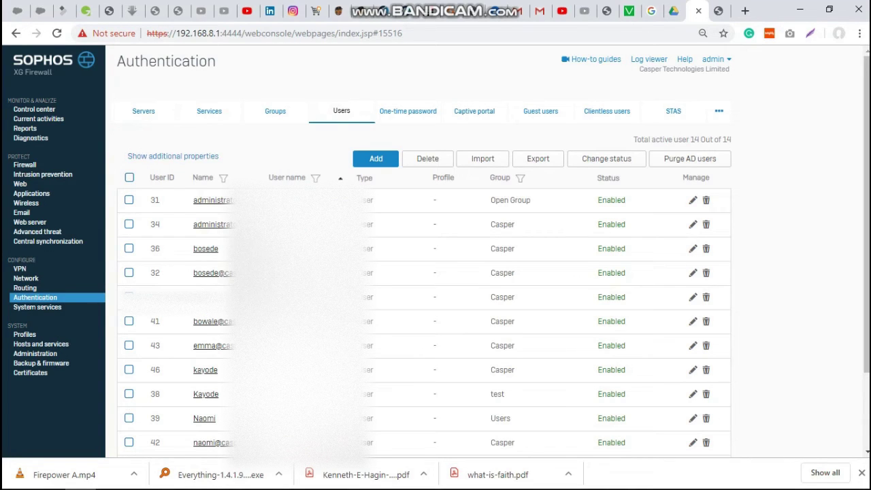
pyautogui.moveTo(865, 199); pyautogui.dragTo(863, 272)
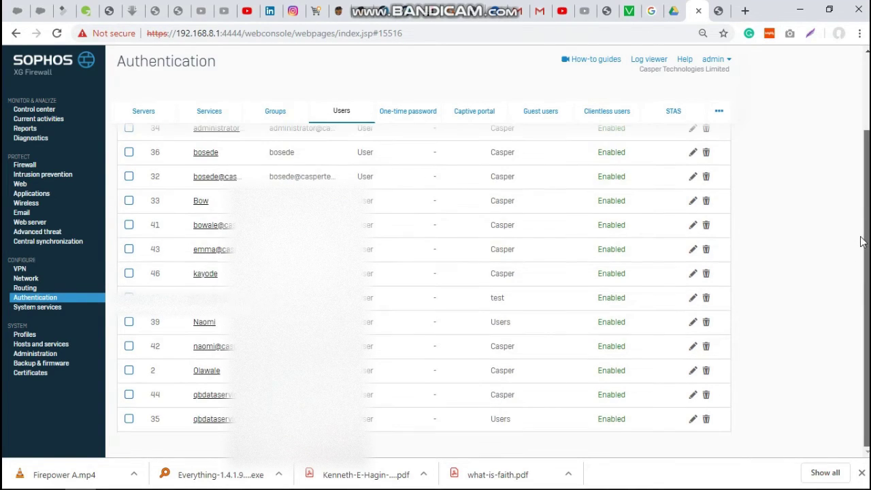
pyautogui.moveTo(863, 242); pyautogui.dragTo(863, 201)
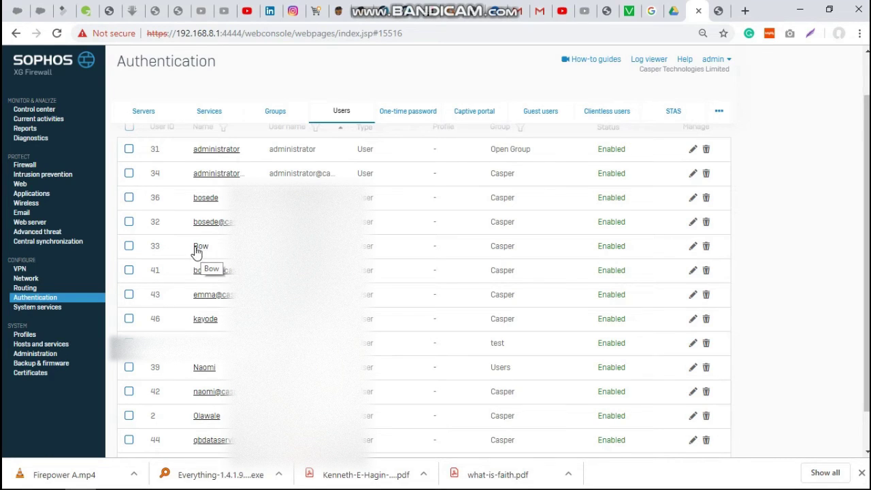
# - Remove the second and third authorized users from the policy overrides in the web general settings
pyautogui.click(22, 186)
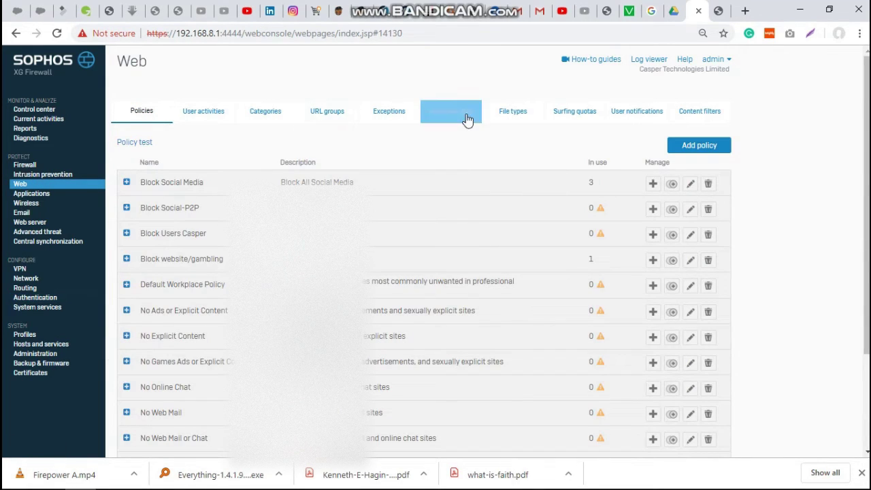
pyautogui.click(470, 119)
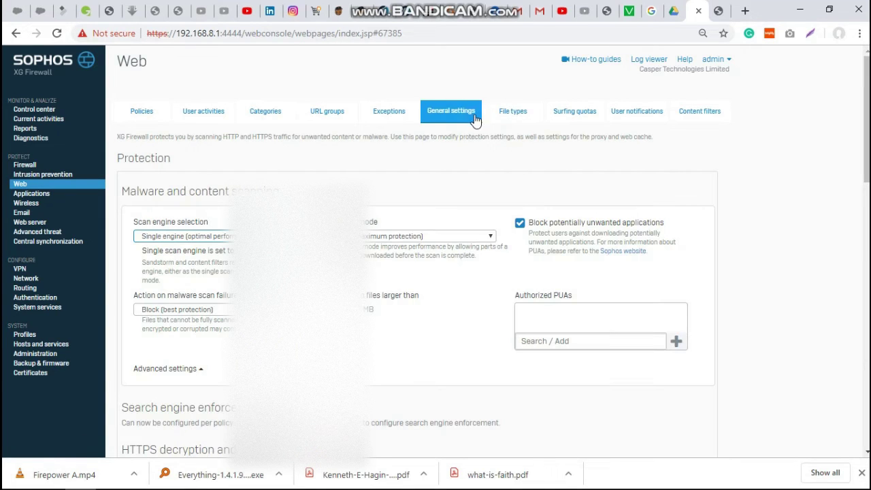
pyautogui.moveTo(863, 155); pyautogui.dragTo(863, 263)
pyautogui.scroll(-3, 467, 330)
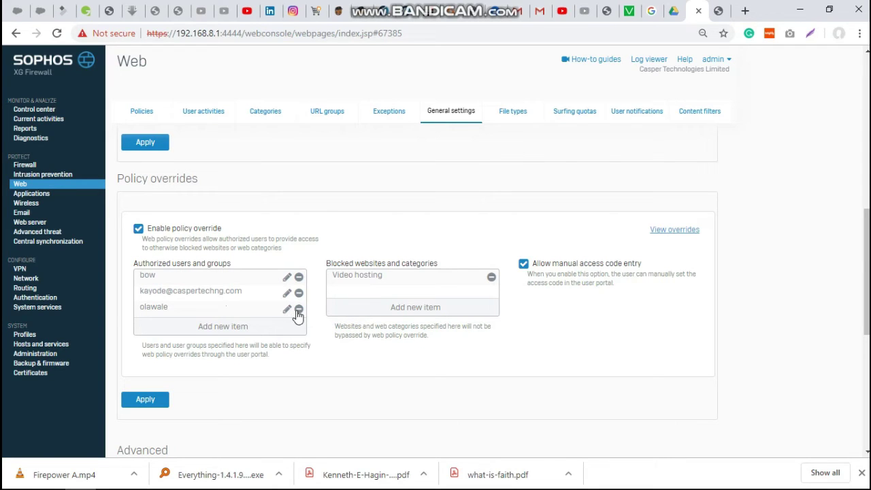
pyautogui.click(299, 294)
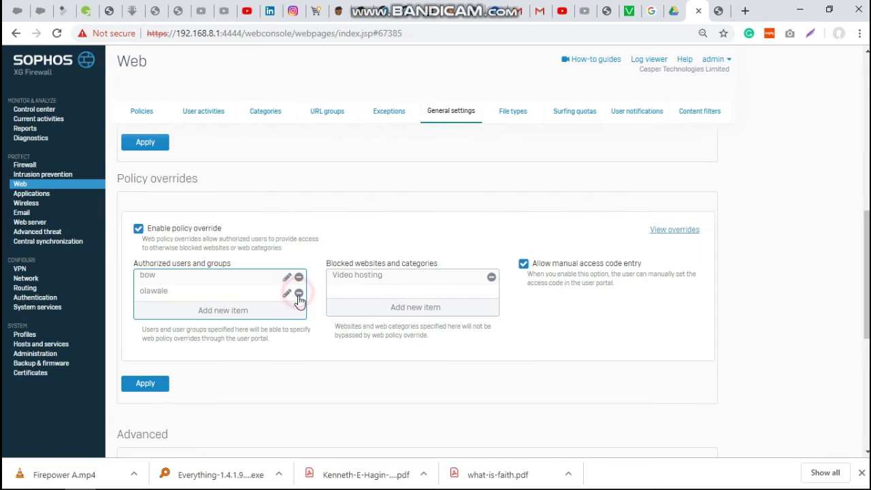
pyautogui.click(299, 296)
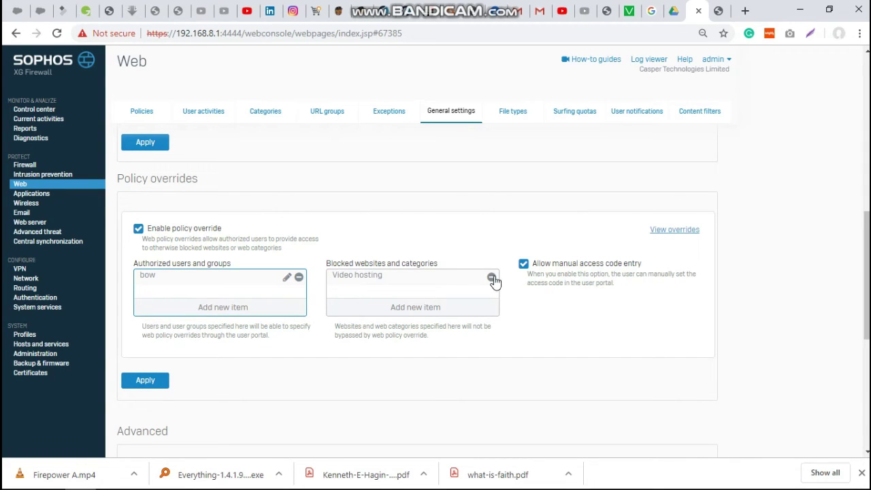
# - Add Gambling to the override's blocked websites and categories, keep manual access code entry allowed, and apply the policy override settings
pyautogui.click(415, 309)
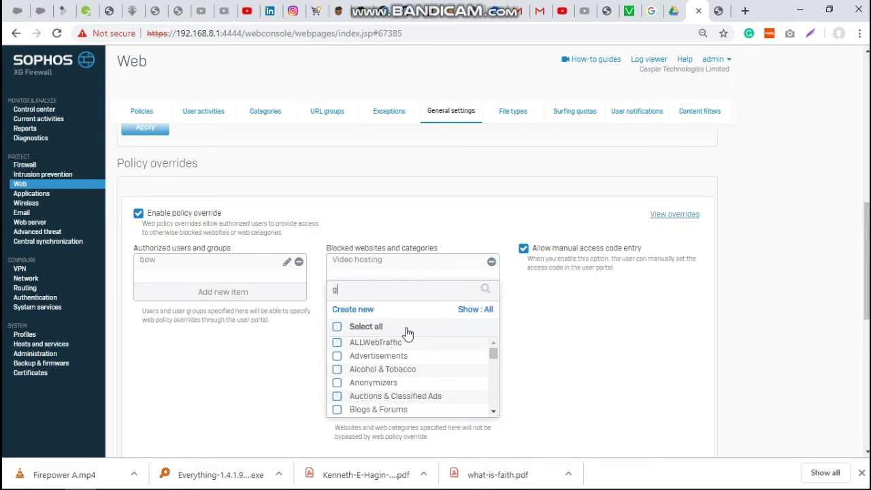
pyautogui.click(337, 343)
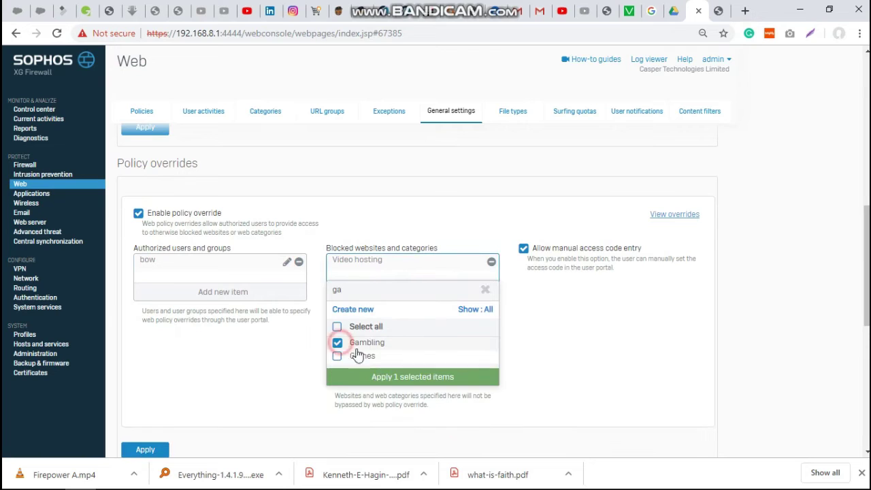
pyautogui.click(381, 377)
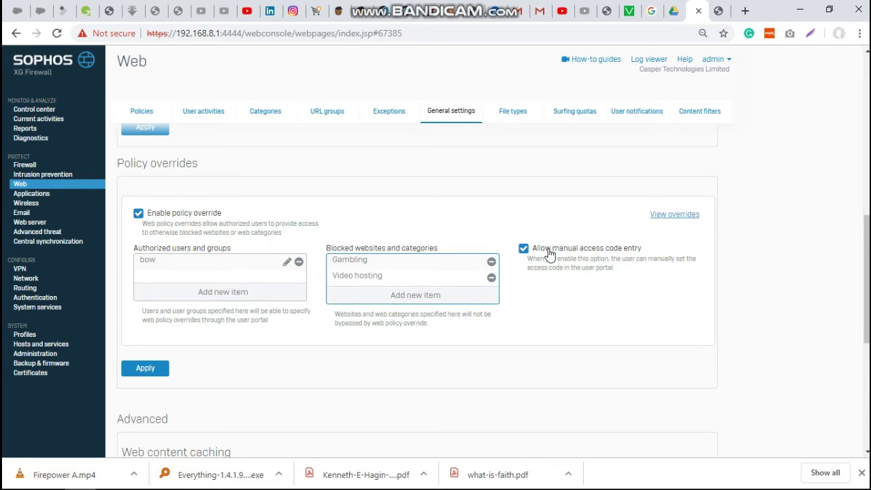
pyautogui.click(524, 252)
pyautogui.click(524, 252)
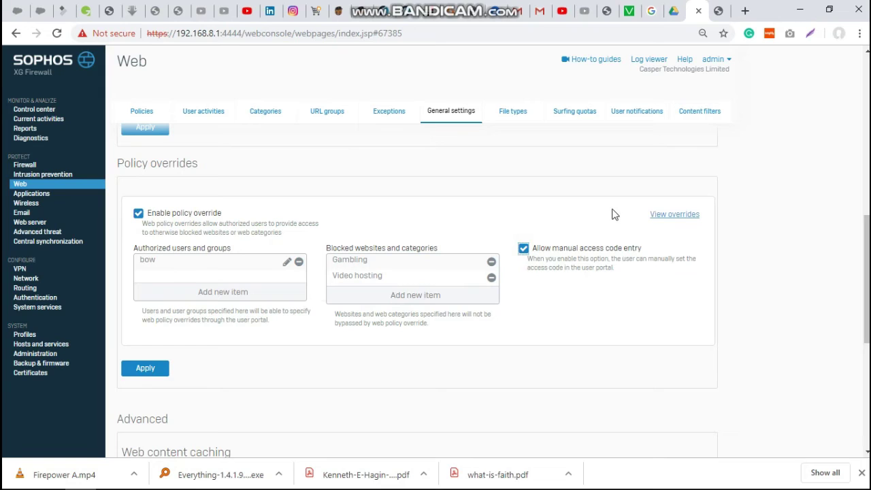
pyautogui.click(157, 369)
pyautogui.click(722, 10)
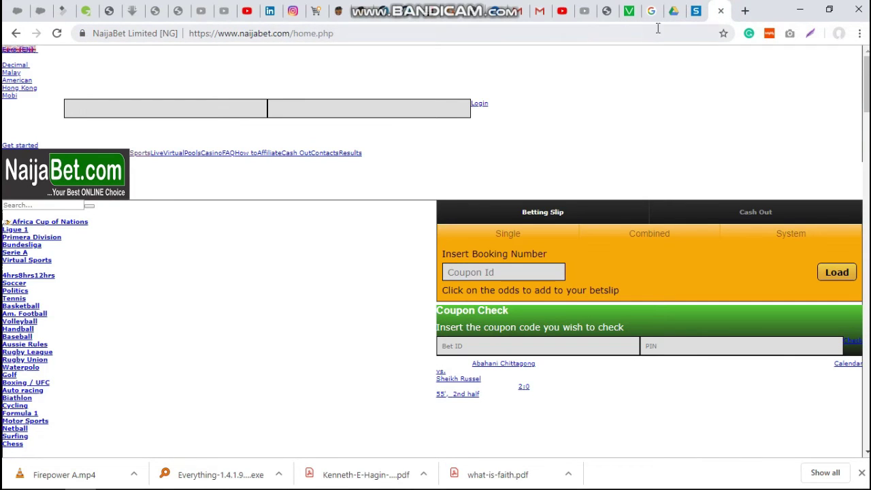
pyautogui.click(699, 11)
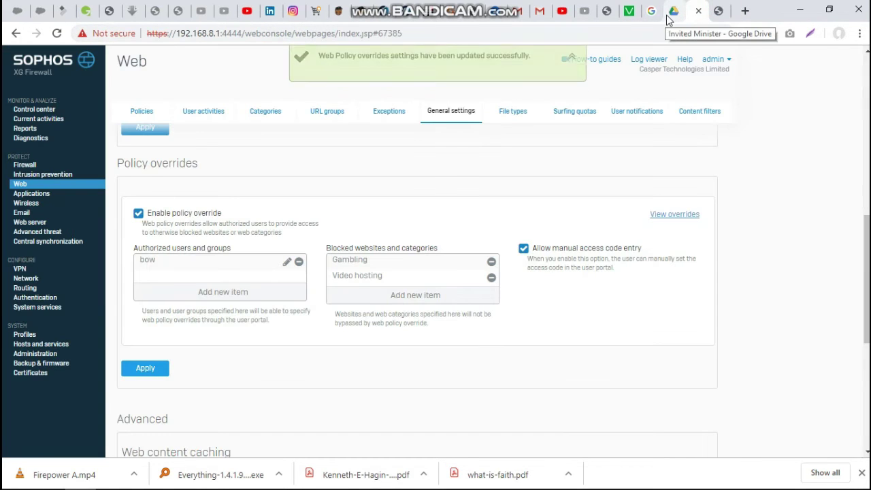
pyautogui.click(669, 19)
pyautogui.click(585, 32)
pyautogui.write('1')
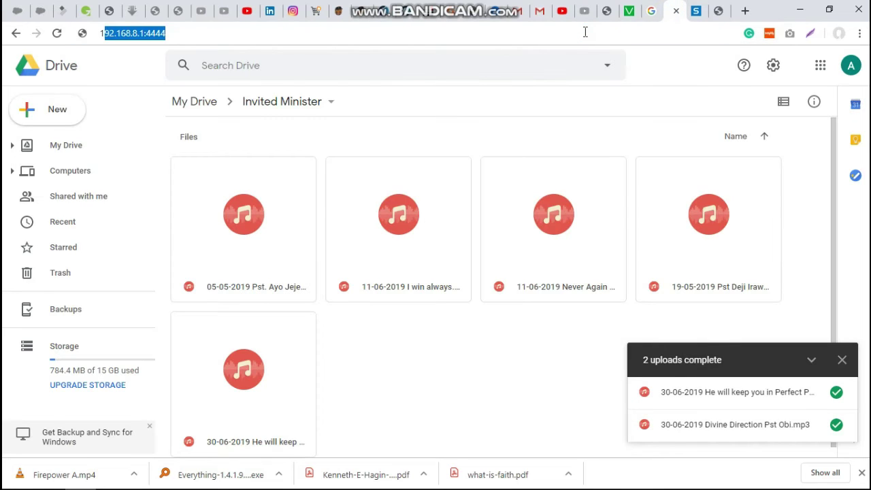
pyautogui.write('92')
pyautogui.press('End')
pyautogui.press('BackSpace')
pyautogui.press('BackSpace')
pyautogui.press('BackSpace')
pyautogui.press('BackSpace')
pyautogui.press('BackSpace')
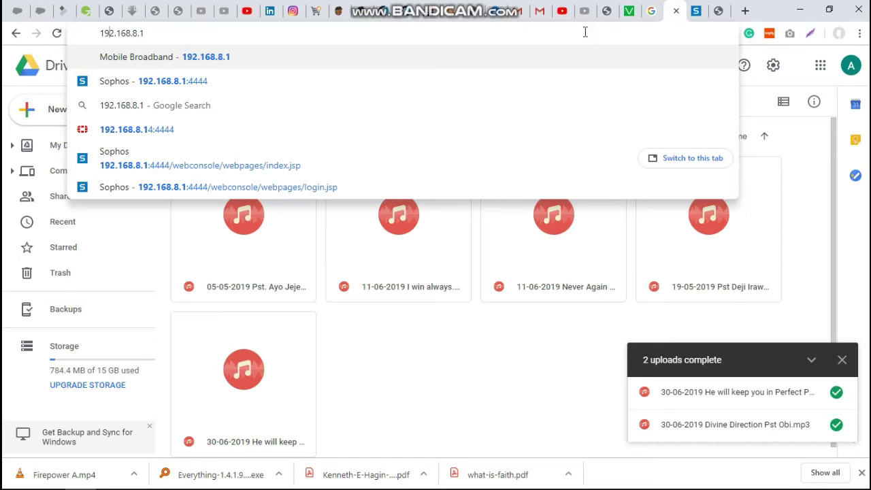
pyautogui.press('Home')
pyautogui.write('https:')
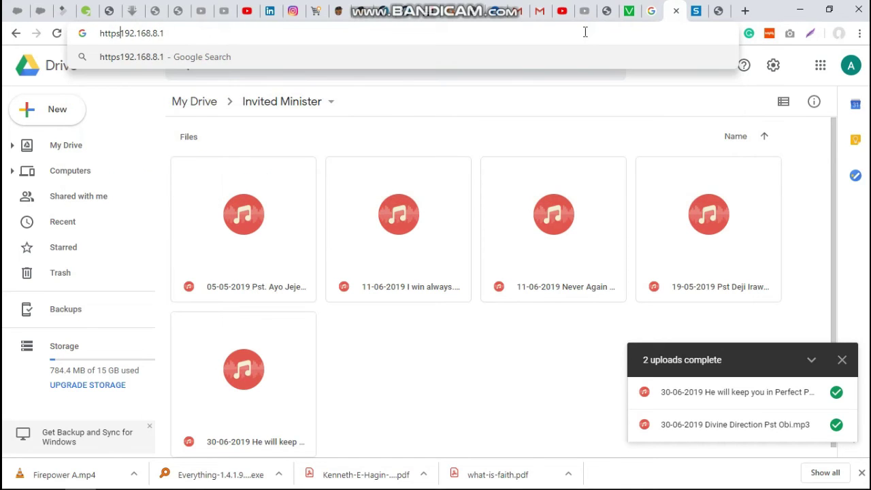
pyautogui.write('//')
pyautogui.press('Return')
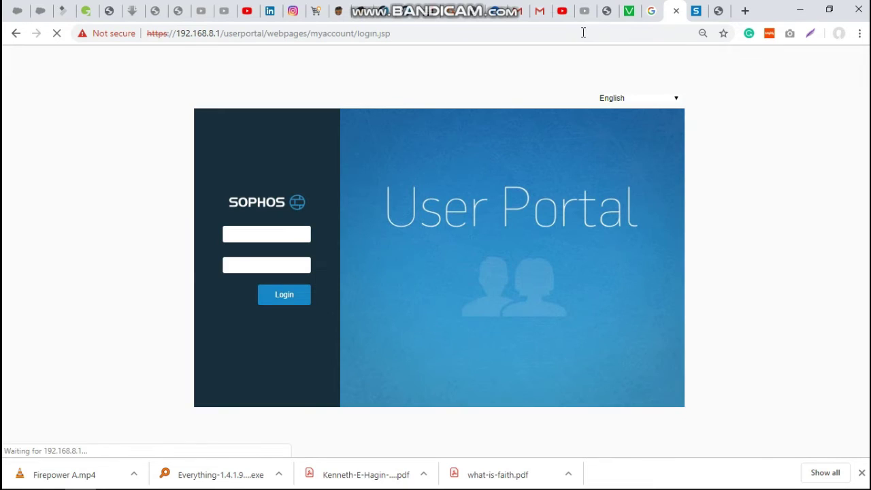
# - Log in to the user portal with the authorized override user's user name and account password
pyautogui.click(268, 242)
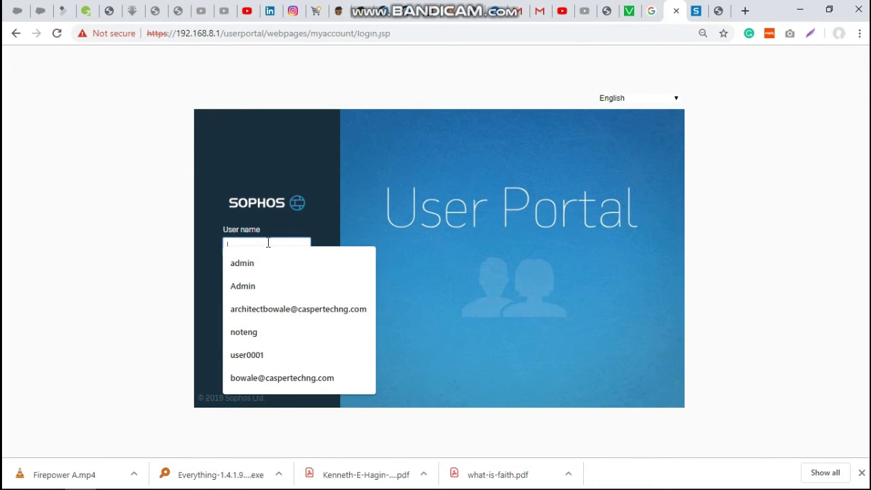
pyautogui.write('bow')
pyautogui.press('Tab')
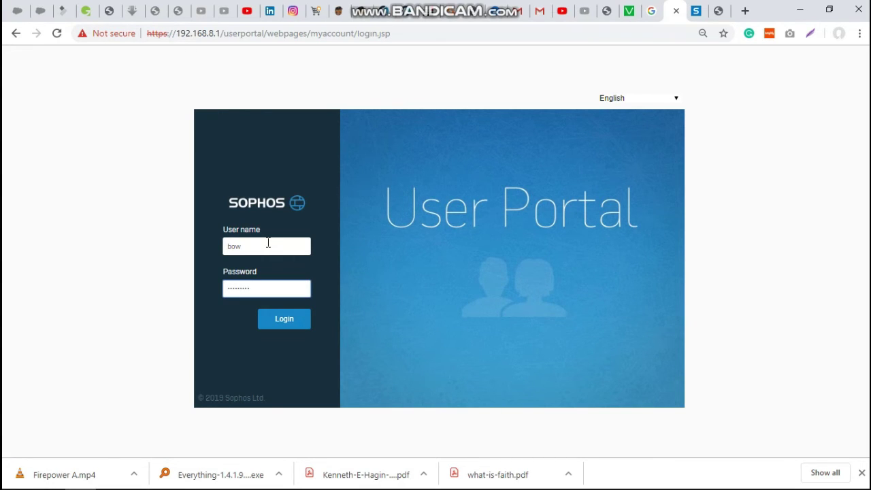
pyautogui.press('Return')
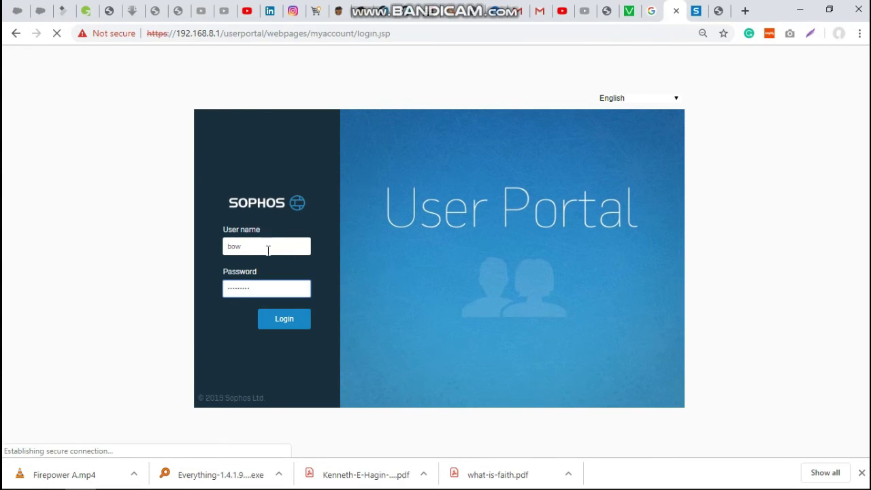
pyautogui.click(285, 331)
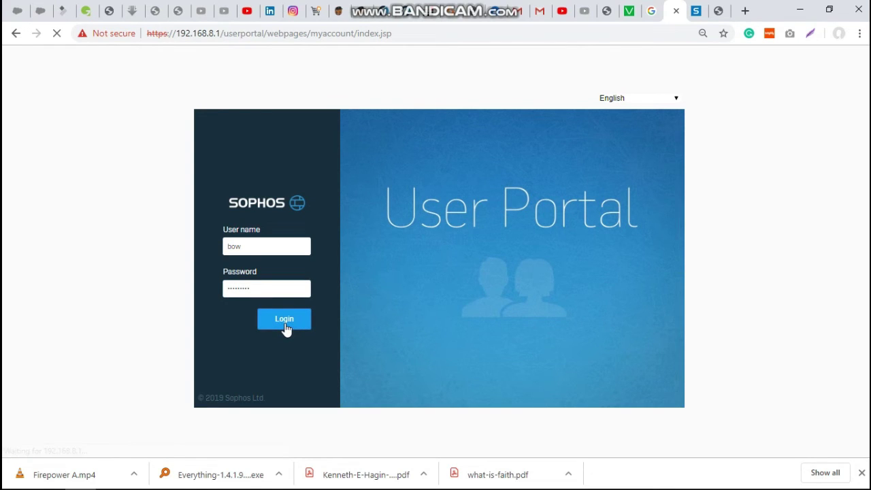
pyautogui.click(286, 330)
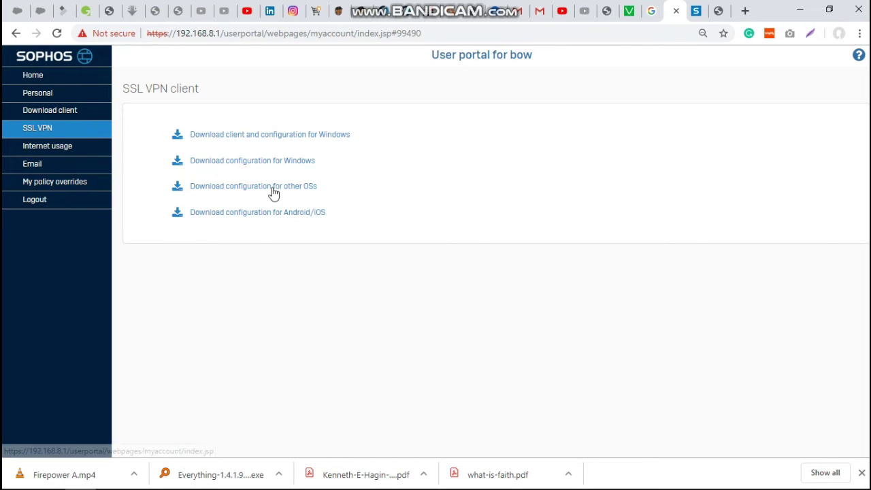
pyautogui.click(67, 184)
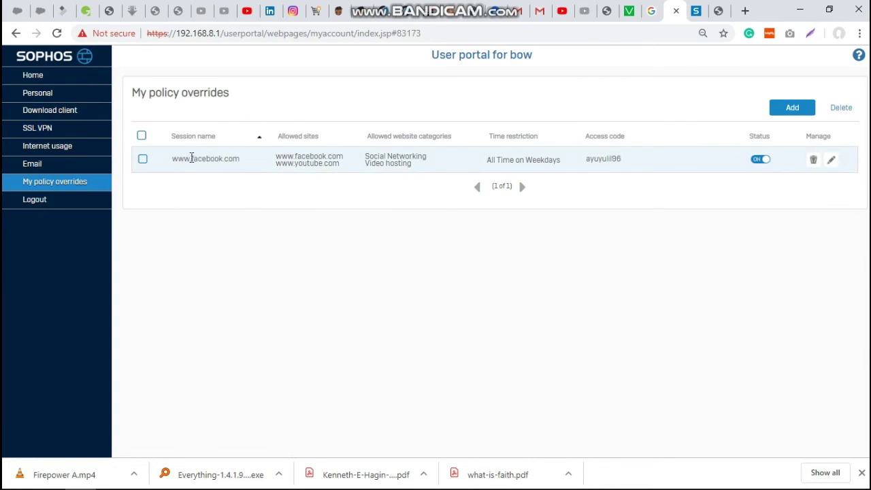
pyautogui.click(810, 164)
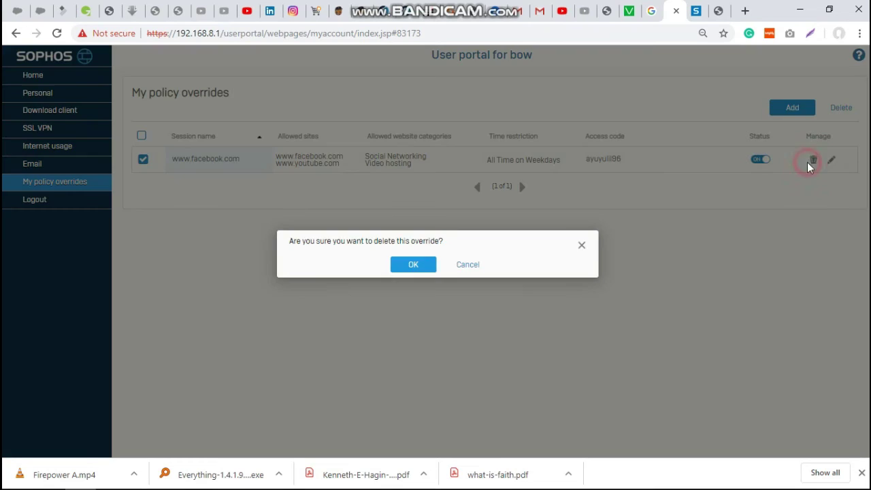
pyautogui.click(412, 264)
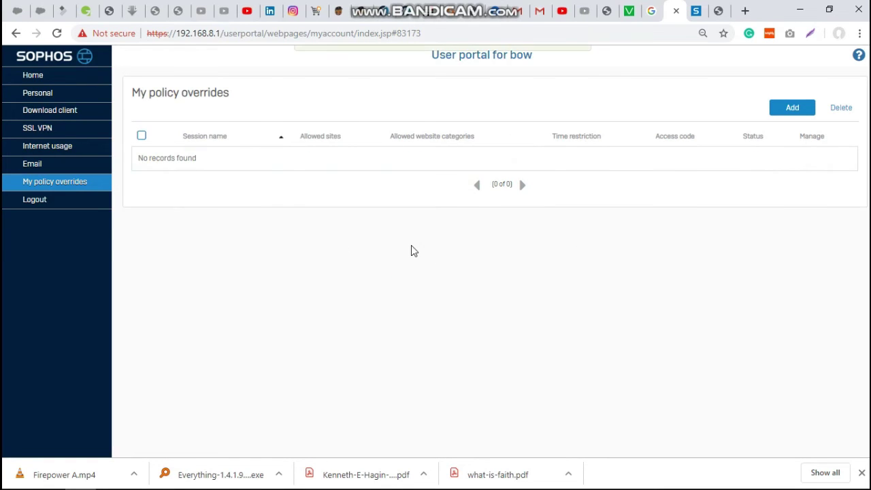
# - Start a new web policy override with the session name Facebook Permit and generate a new access code for it
pyautogui.click(784, 113)
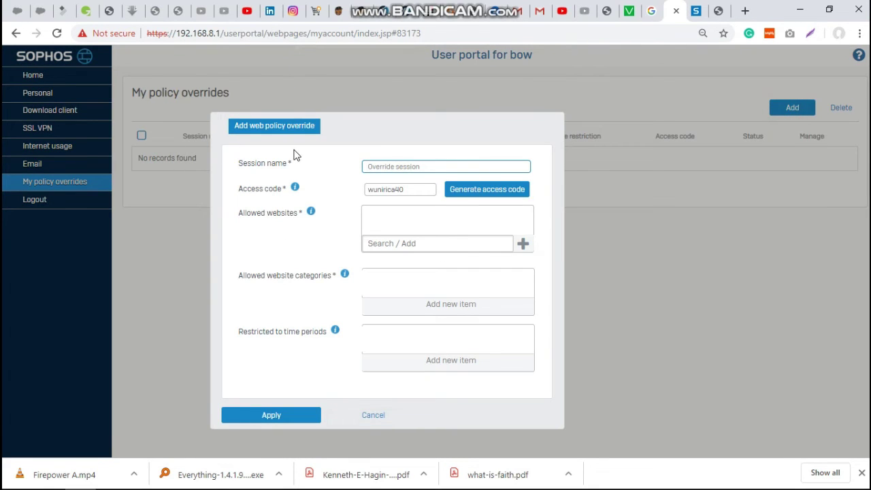
pyautogui.write('Facebook Permit')
pyautogui.click(470, 198)
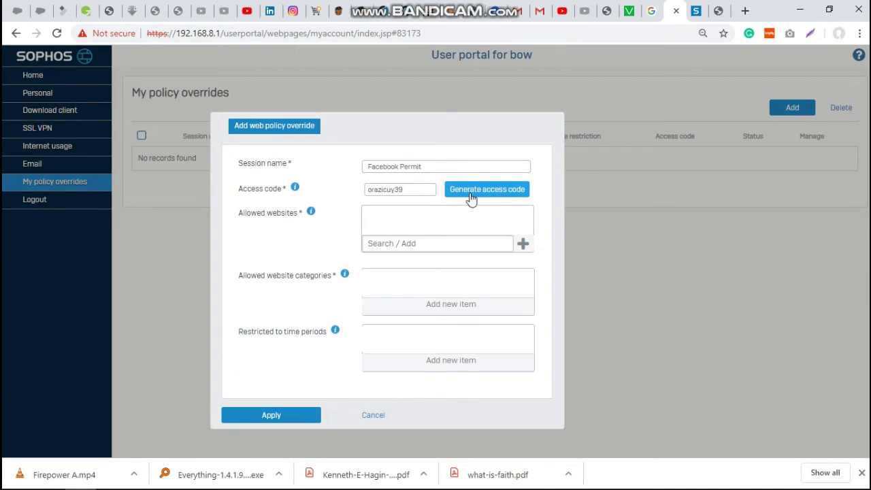
pyautogui.doubleClick(428, 193)
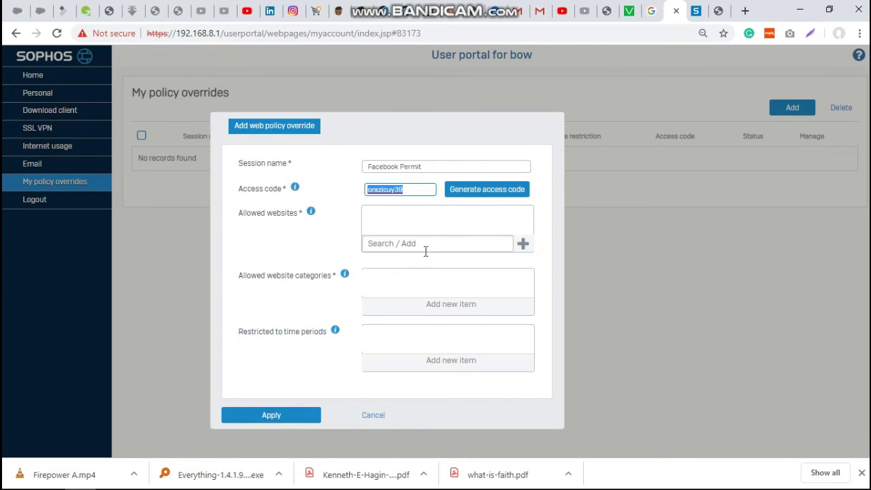
pyautogui.click(525, 246)
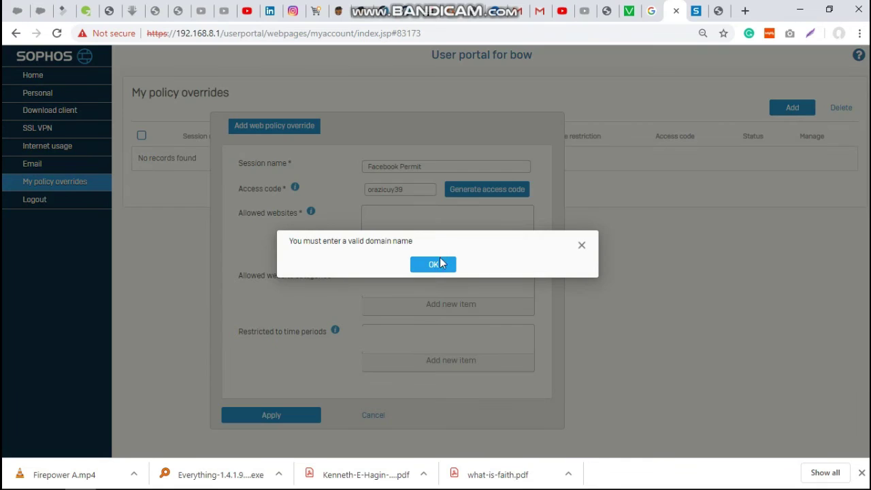
pyautogui.click(436, 263)
pyautogui.click(430, 247)
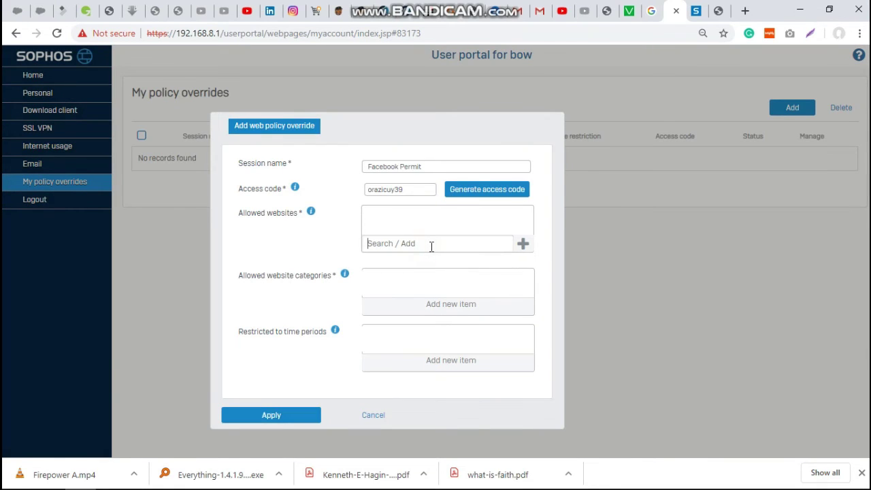
pyautogui.write('www.facebook.com')
pyautogui.click(524, 244)
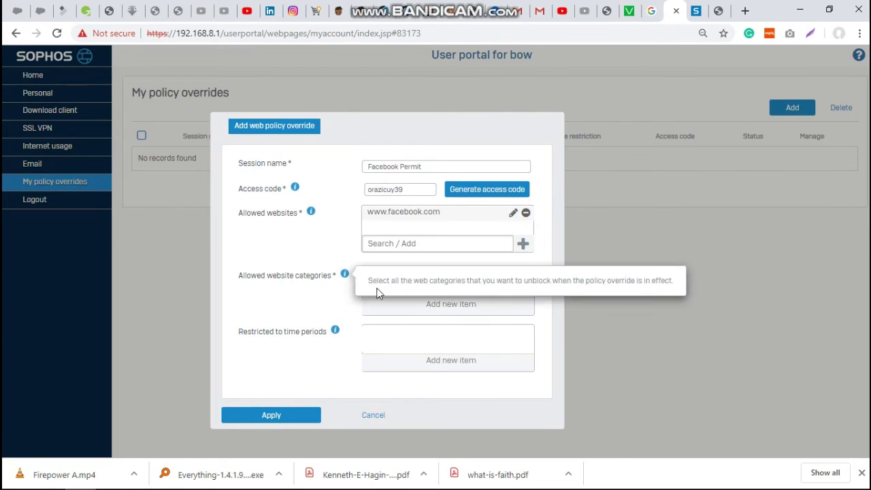
# - Add Social Networking to the override's allowed website categories
pyautogui.click(455, 309)
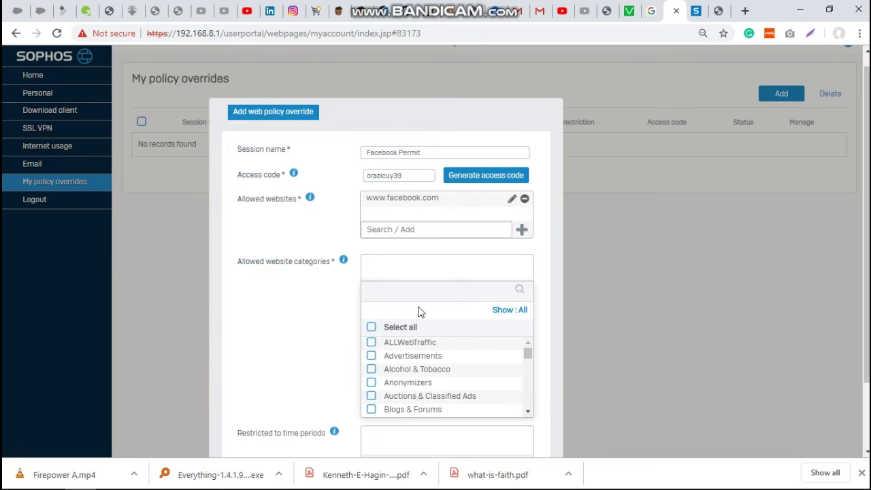
pyautogui.write('soci')
pyautogui.click(371, 342)
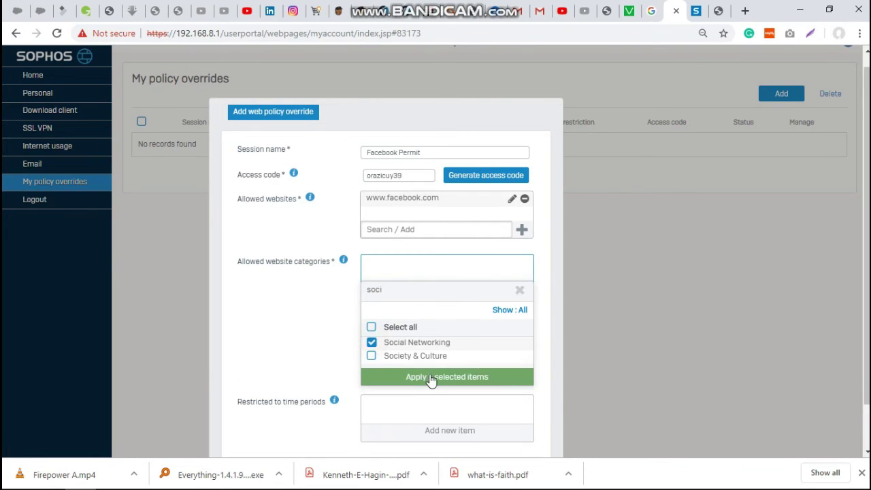
pyautogui.click(430, 378)
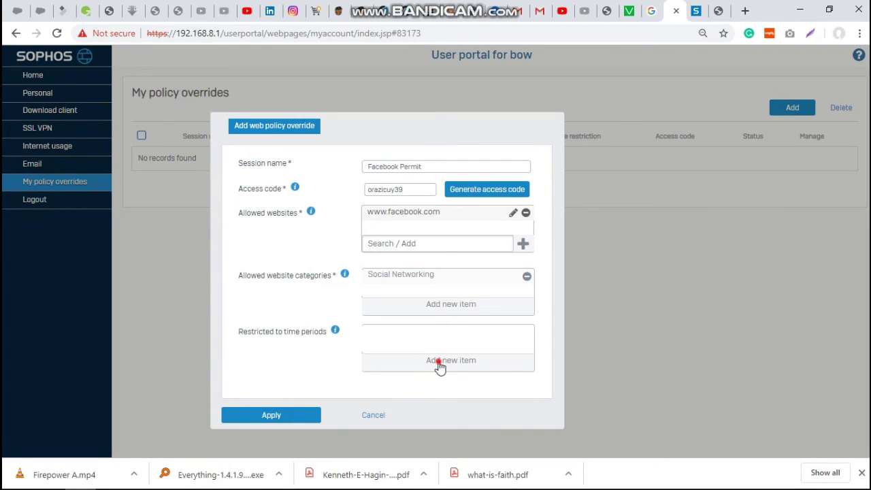
# - Restrict the override to the Work hours (5 Day week) time period and apply the new web policy override
pyautogui.click(439, 364)
pyautogui.scroll(-1, 439, 362)
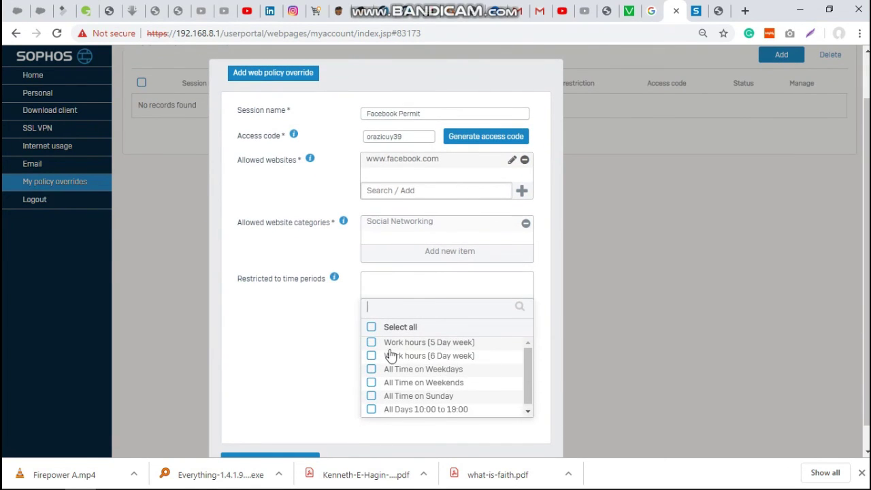
pyautogui.moveTo(525, 371); pyautogui.dragTo(526, 385)
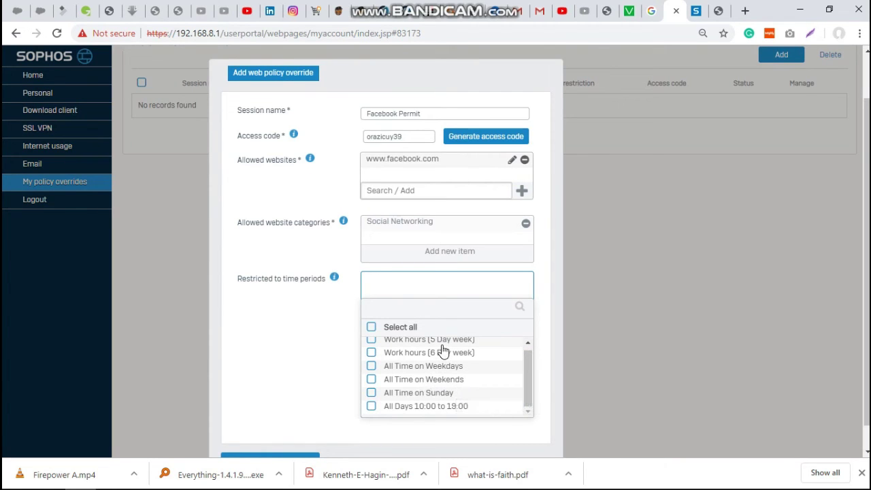
pyautogui.click(524, 372)
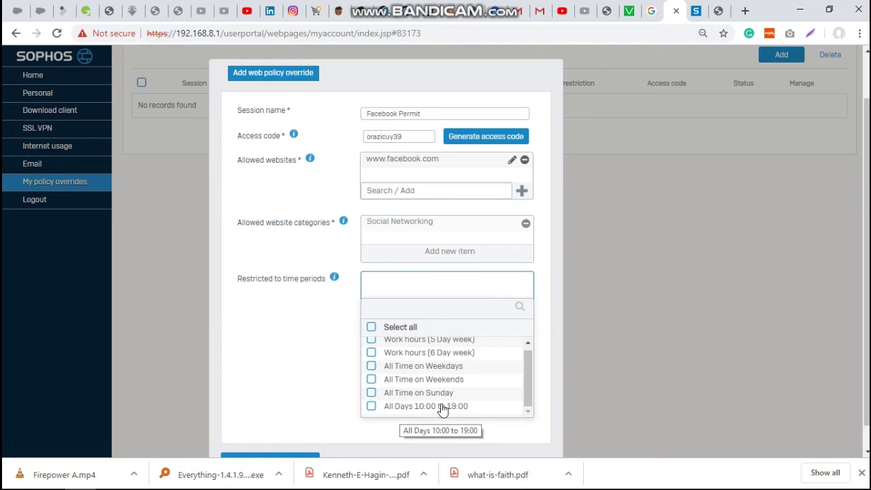
pyautogui.click(433, 342)
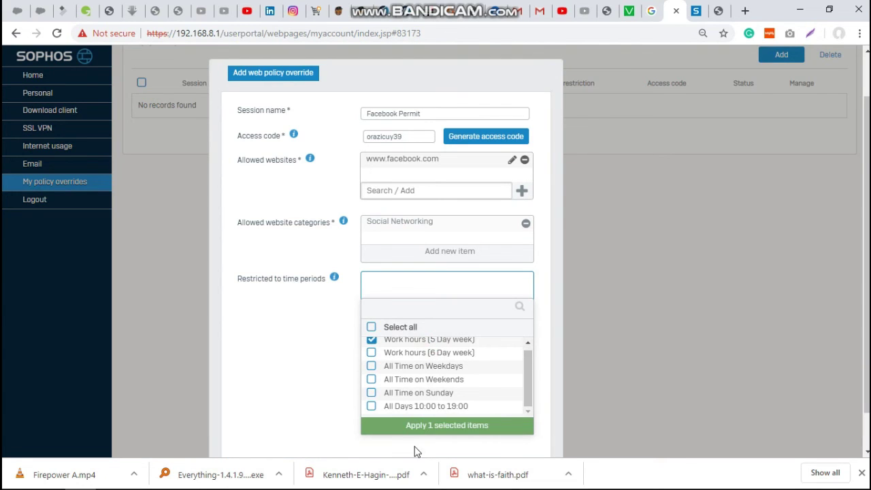
pyautogui.click(425, 427)
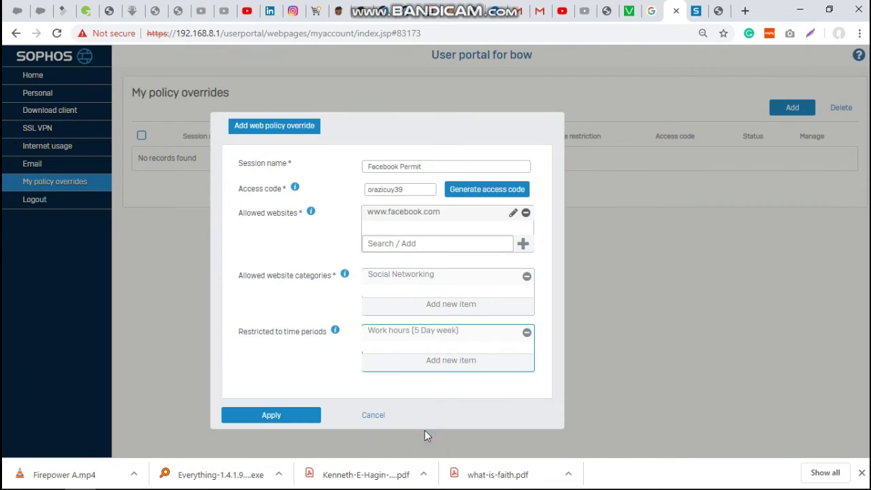
pyautogui.click(288, 414)
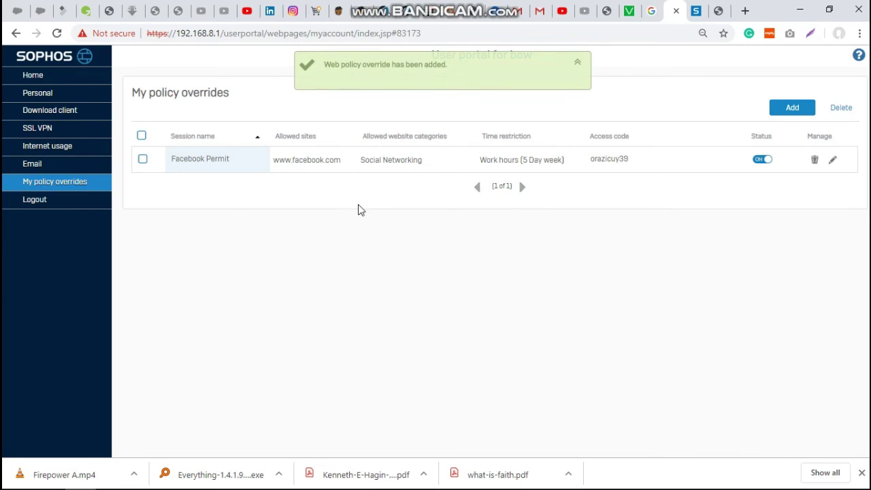
# - View the existing policy overrides from the firewall console's web general settings
pyautogui.click(696, 18)
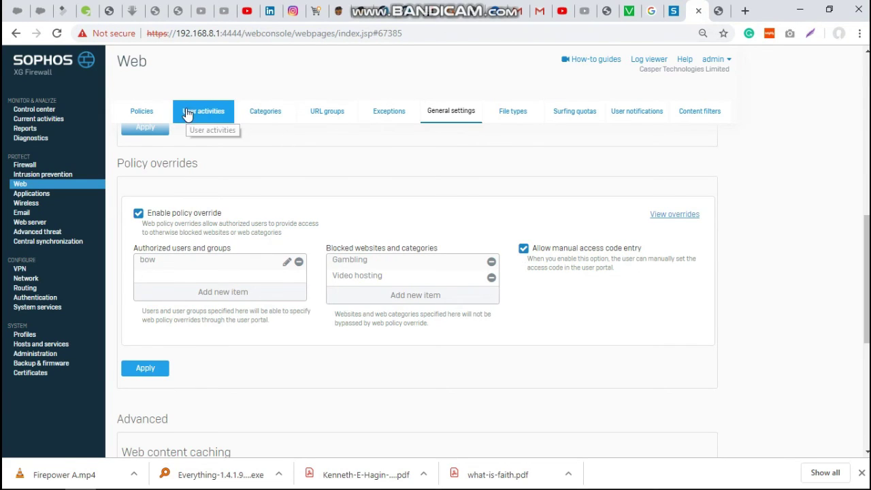
pyautogui.click(668, 216)
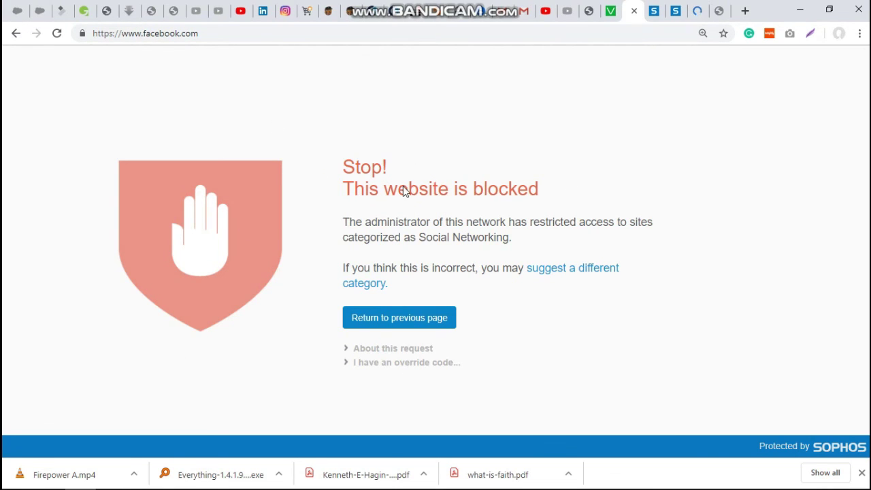
# - Expand the override code entry on the blocked Facebook page and copy the Facebook Permit access code from the user portal
pyautogui.click(346, 363)
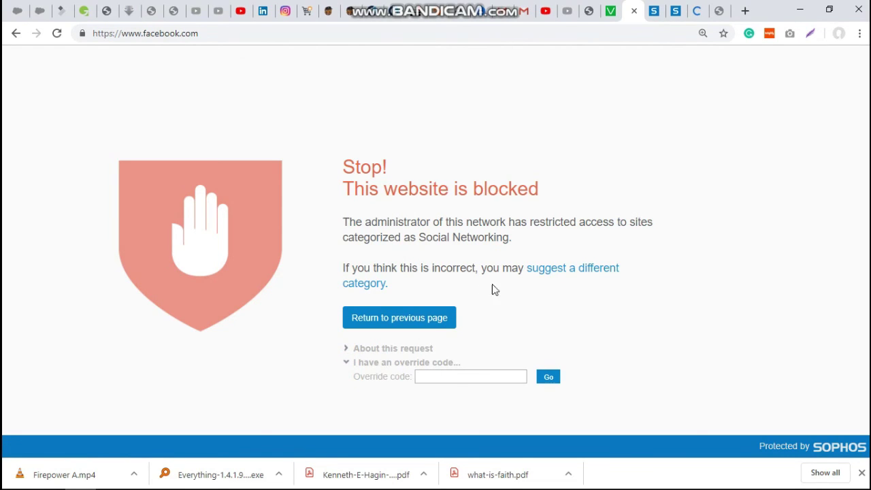
pyautogui.click(655, 11)
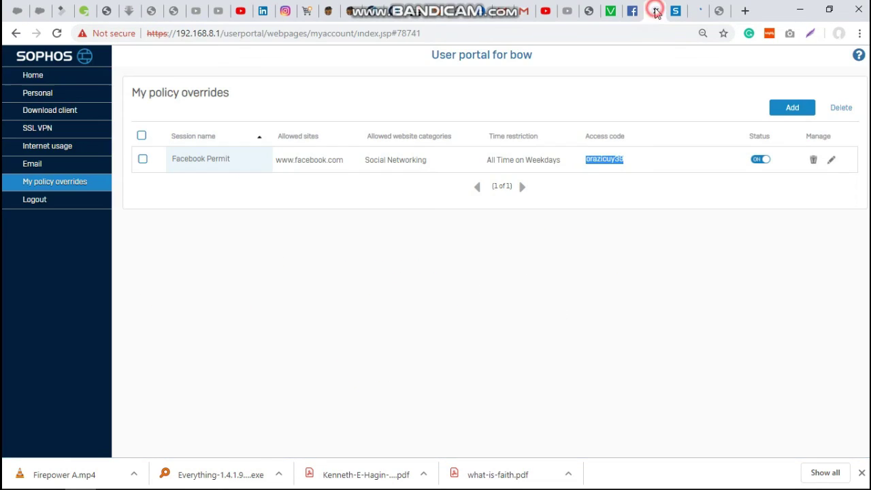
pyautogui.click(595, 178)
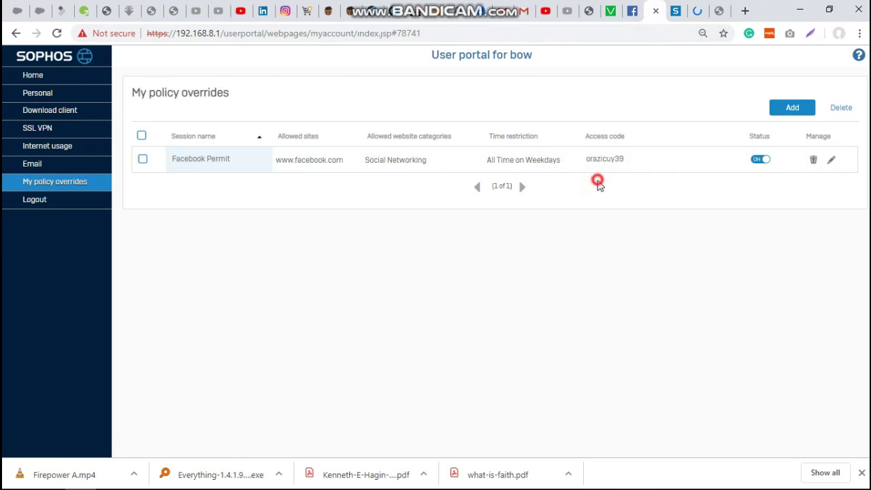
pyautogui.moveTo(587, 161); pyautogui.dragTo(613, 158)
pyautogui.rightClick(614, 158)
pyautogui.click(625, 168)
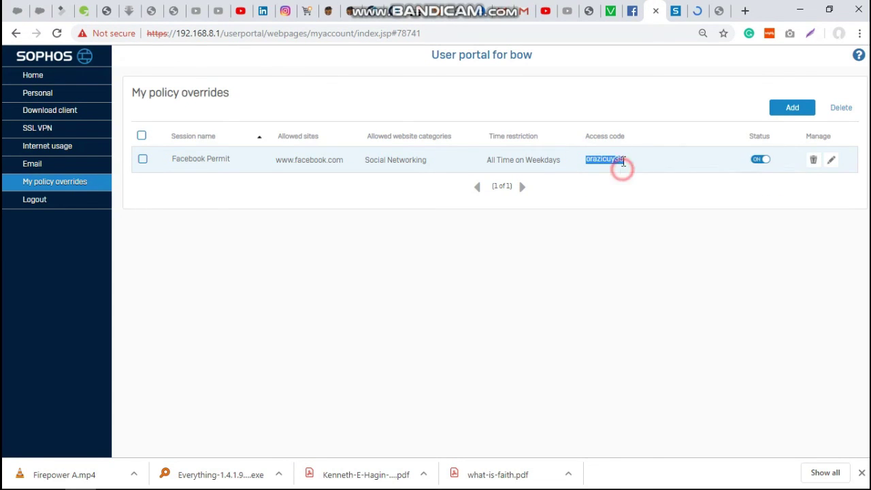
# - Paste the Facebook Permit access code as the override code on the blocked Facebook page and submit it to load the news feed
pyautogui.click(634, 11)
pyautogui.click(450, 375)
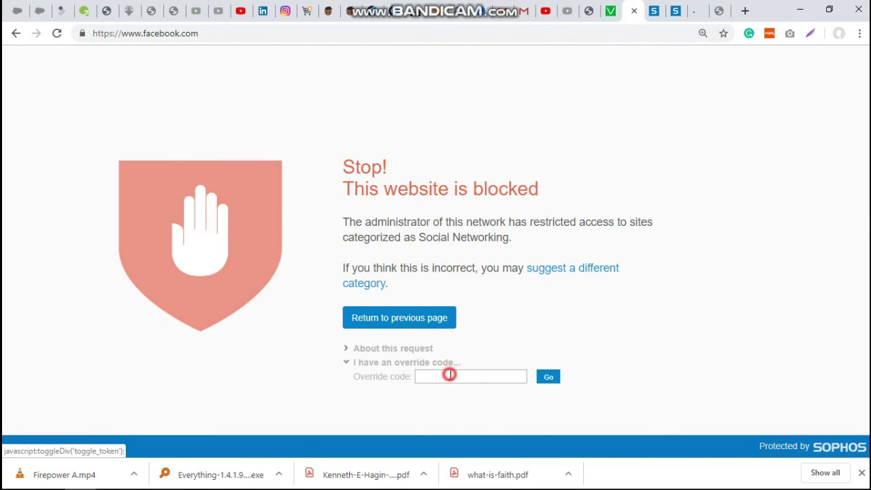
pyautogui.hotkey('ctrl', 'v')
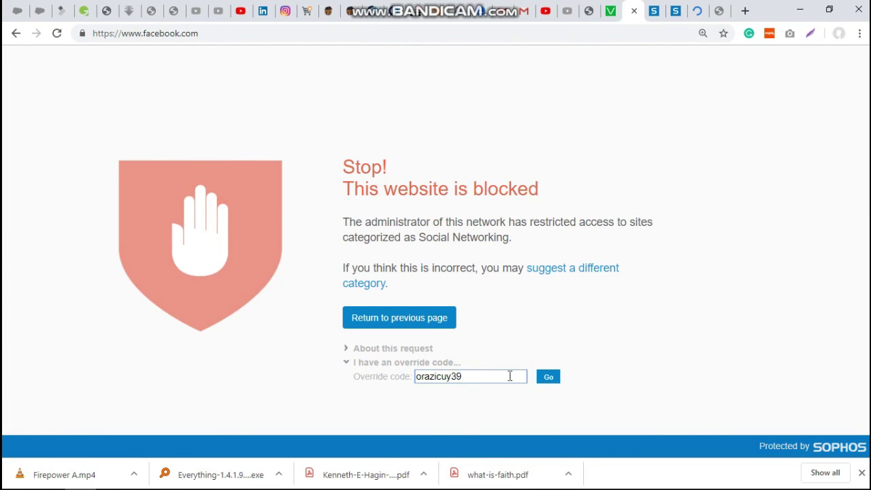
pyautogui.click(544, 384)
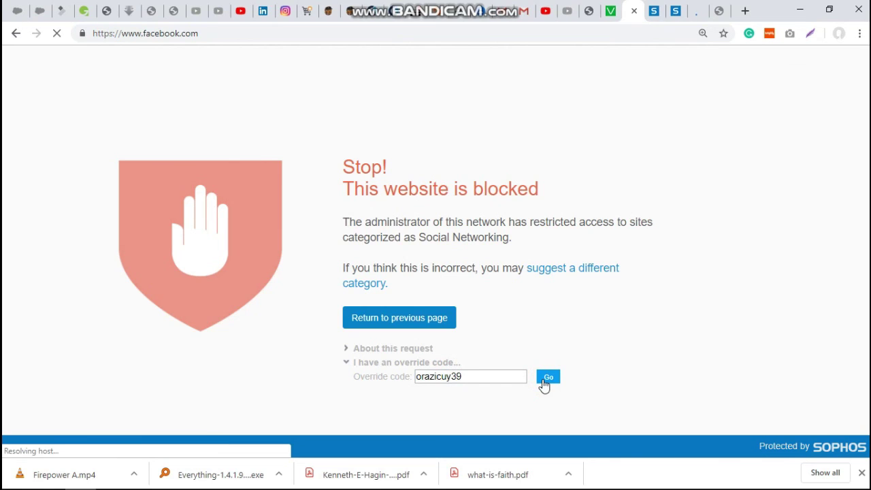
pyautogui.click(551, 381)
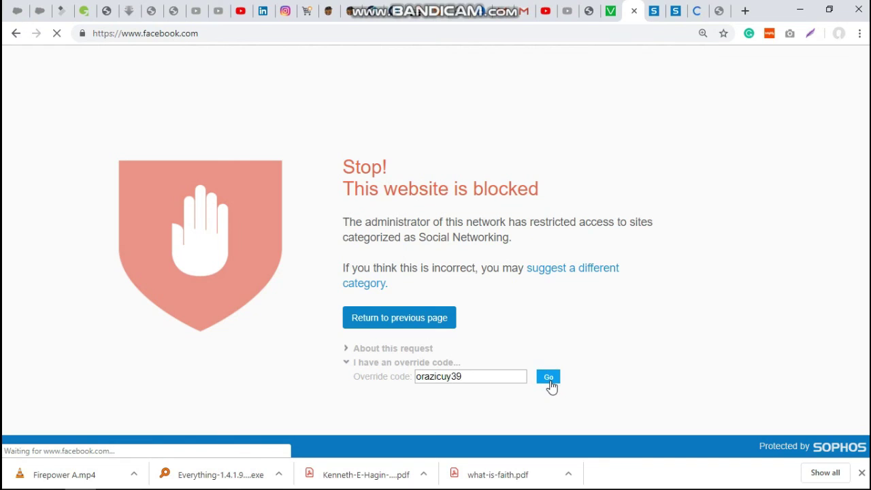
pyautogui.click(551, 385)
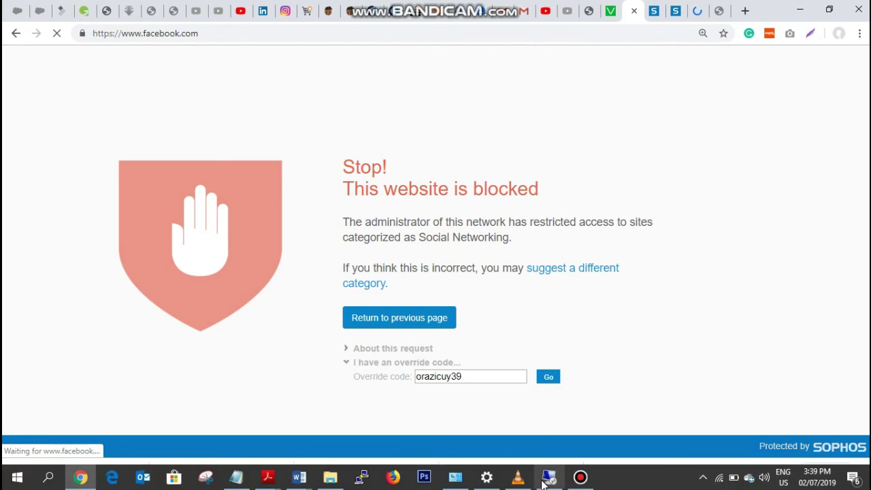
pyautogui.click(569, 188)
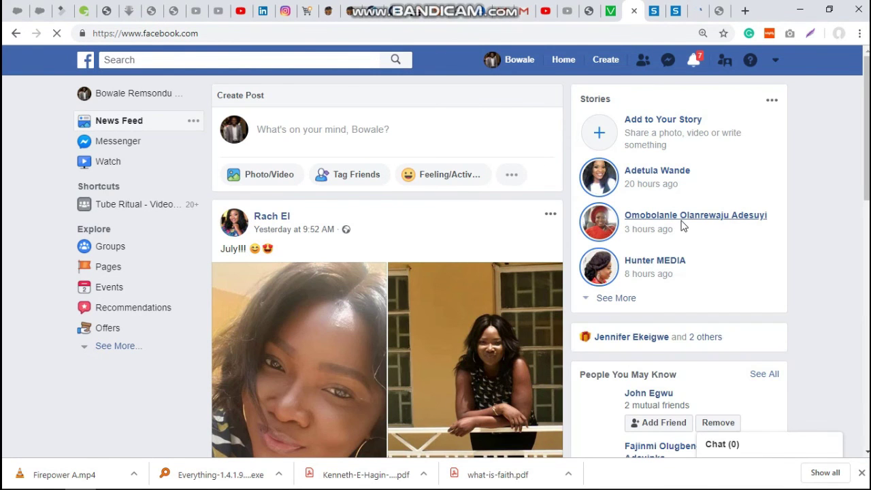
pyautogui.moveTo(864, 122); pyautogui.dragTo(866, 72)
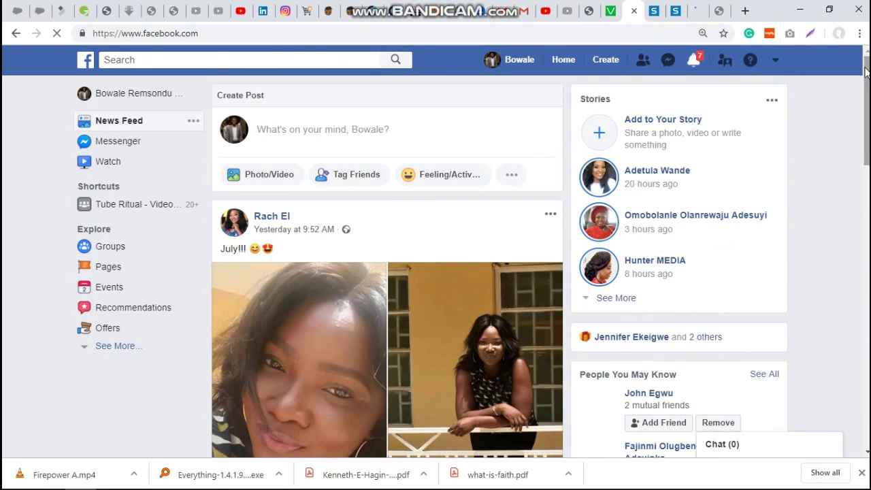
pyautogui.click(311, 33)
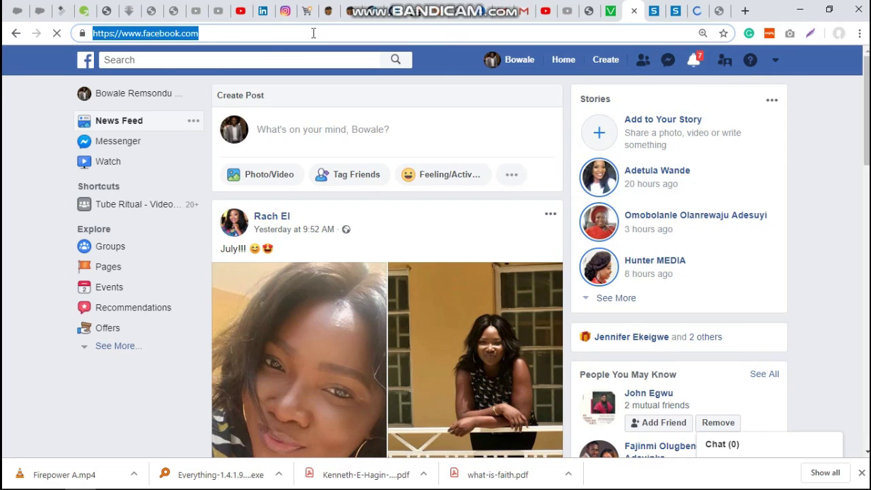
pyautogui.write('gam')
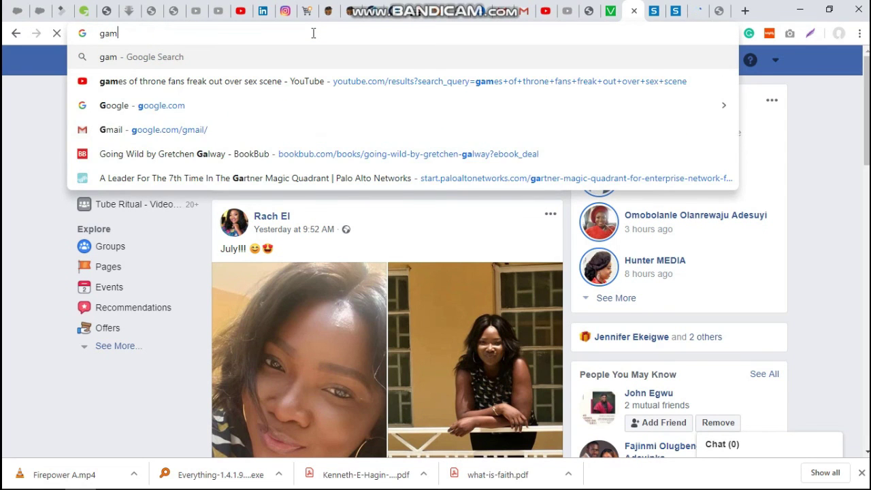
pyautogui.write('bling s')
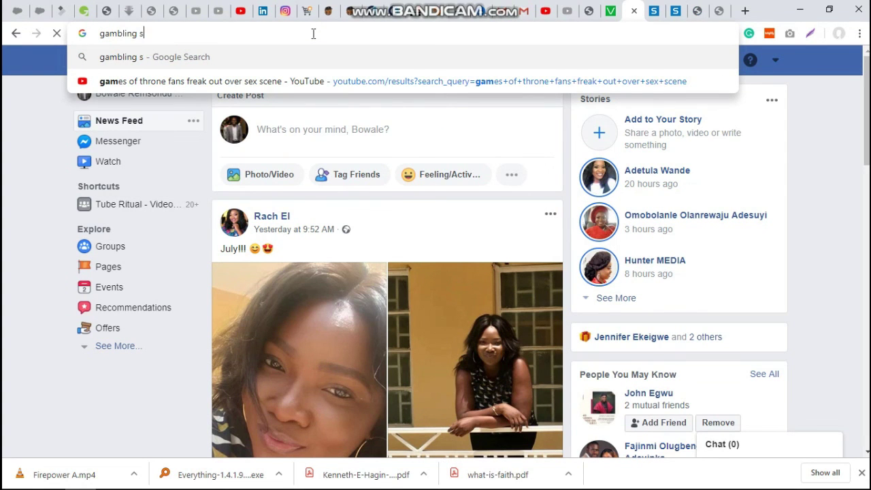
pyautogui.write('ite')
pyautogui.press('Return')
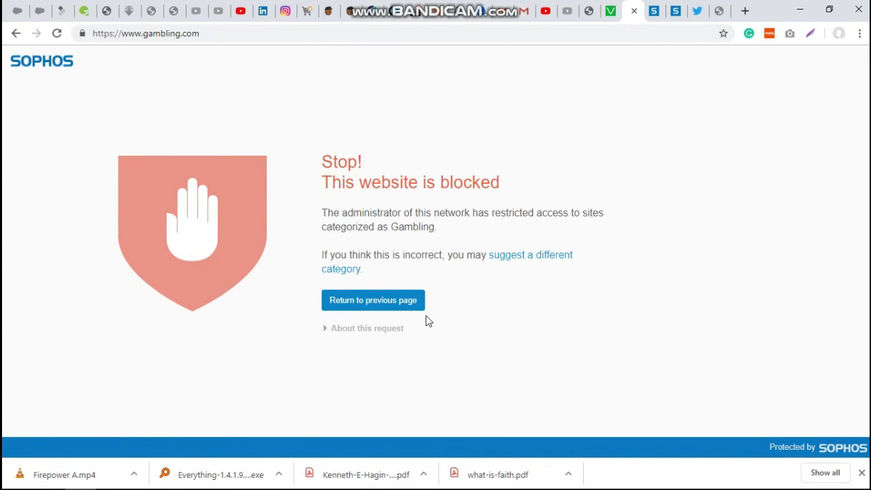
pyautogui.click(325, 331)
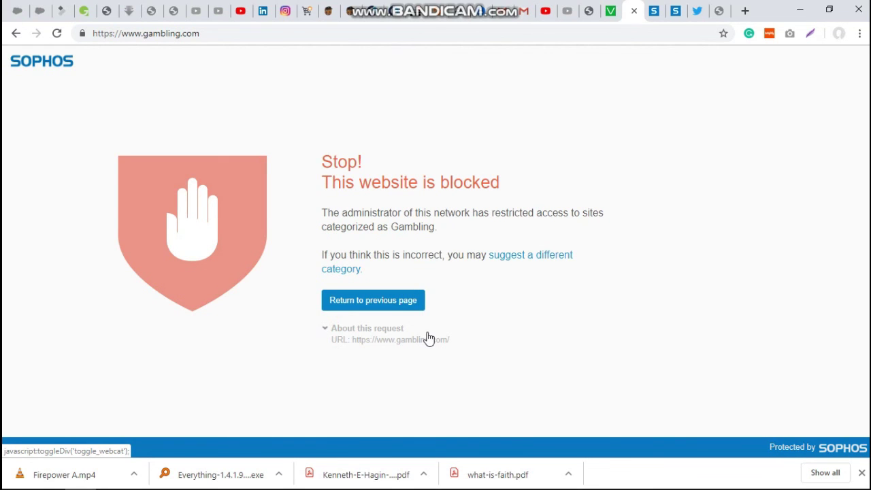
pyautogui.moveTo(580, 479)
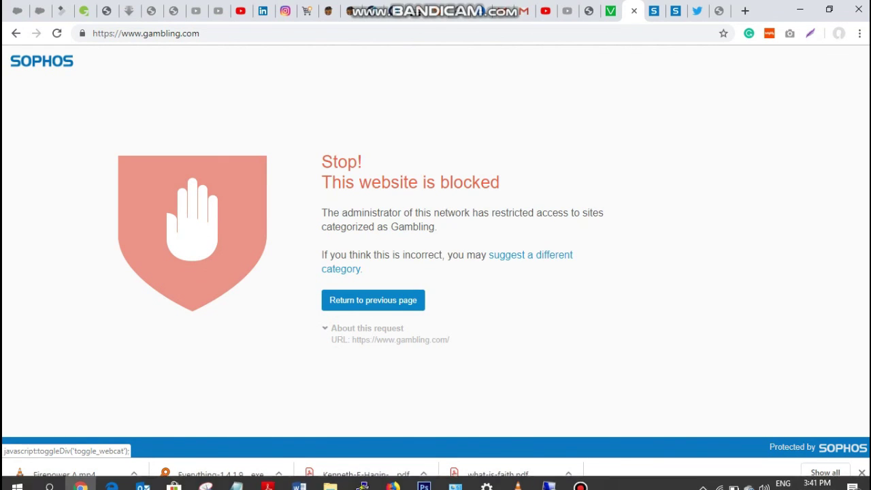
pyautogui.click(580, 479)
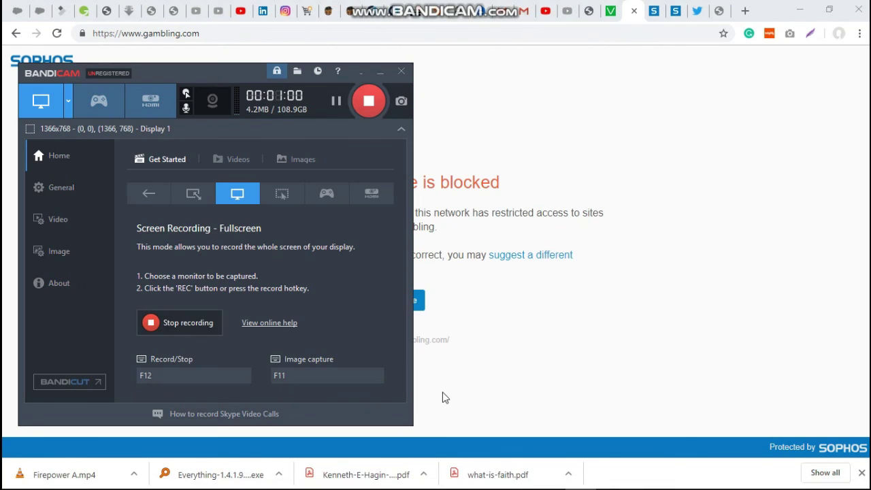